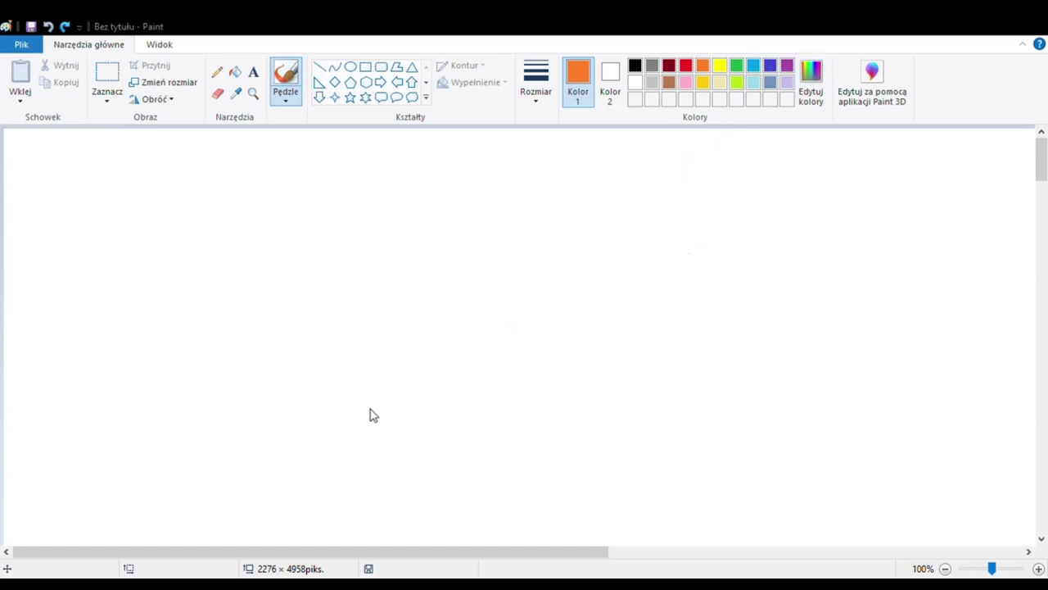
- Using the Eraser with the peach custom colour, draw a crescent-shaped lower face outline with a short peak in the middle of its upper edge
click(610, 82)
click(636, 99)
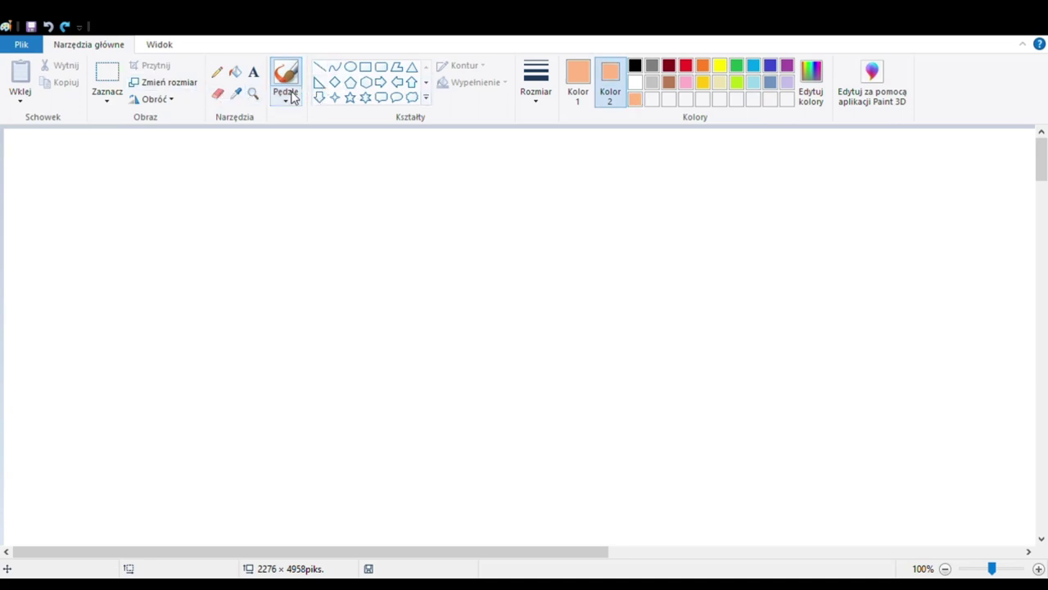
click(217, 93)
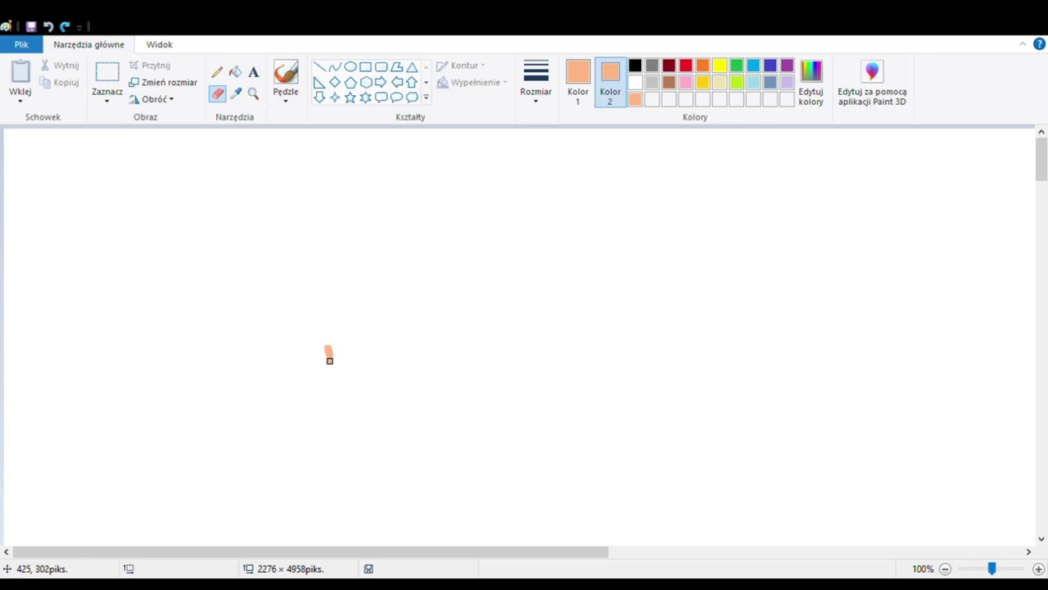
mouse_move(329, 361)
mouse_down()
mouse_move(364, 397)
mouse_move(423, 416)
mouse_move(494, 396)
mouse_move(524, 345)
mouse_up()
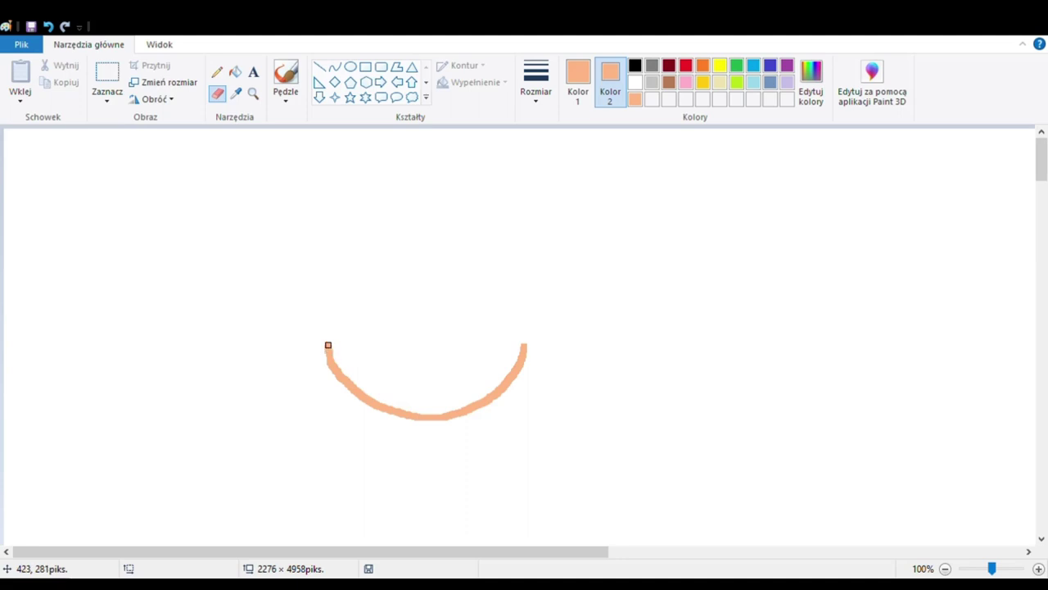
mouse_move(327, 345)
mouse_down()
mouse_move(403, 358)
mouse_move(425, 322)
mouse_move(429, 345)
mouse_move(447, 359)
mouse_move(525, 343)
mouse_up()
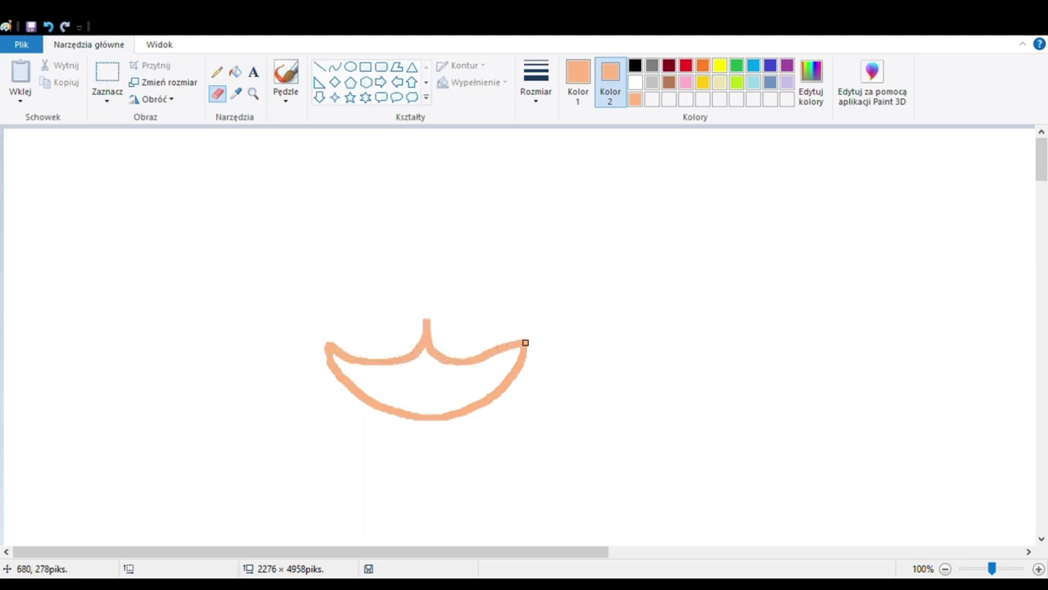
- Outline a small black mouth in the lower right part of the crescent face and fill it black
click(636, 67)
mouse_move(442, 376)
mouse_down()
mouse_move(439, 403)
mouse_move(457, 411)
mouse_move(480, 381)
mouse_up()
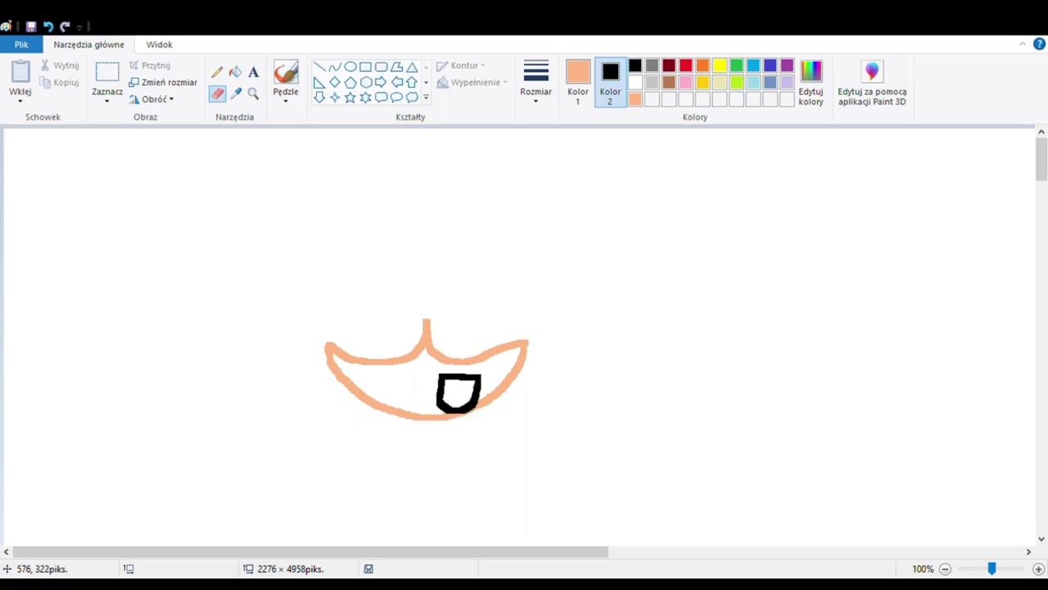
click(576, 77)
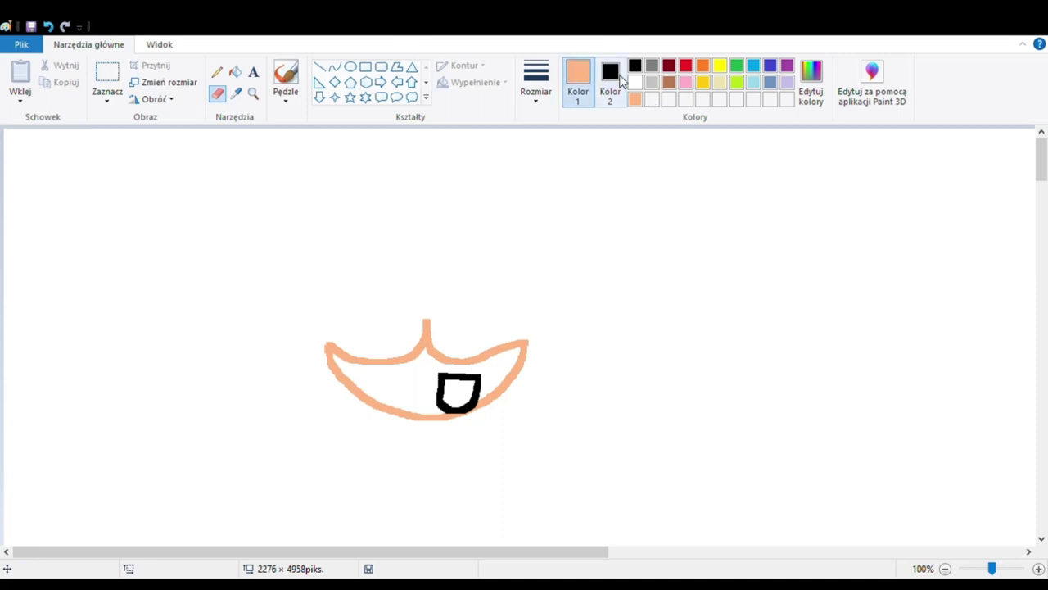
click(635, 67)
click(235, 72)
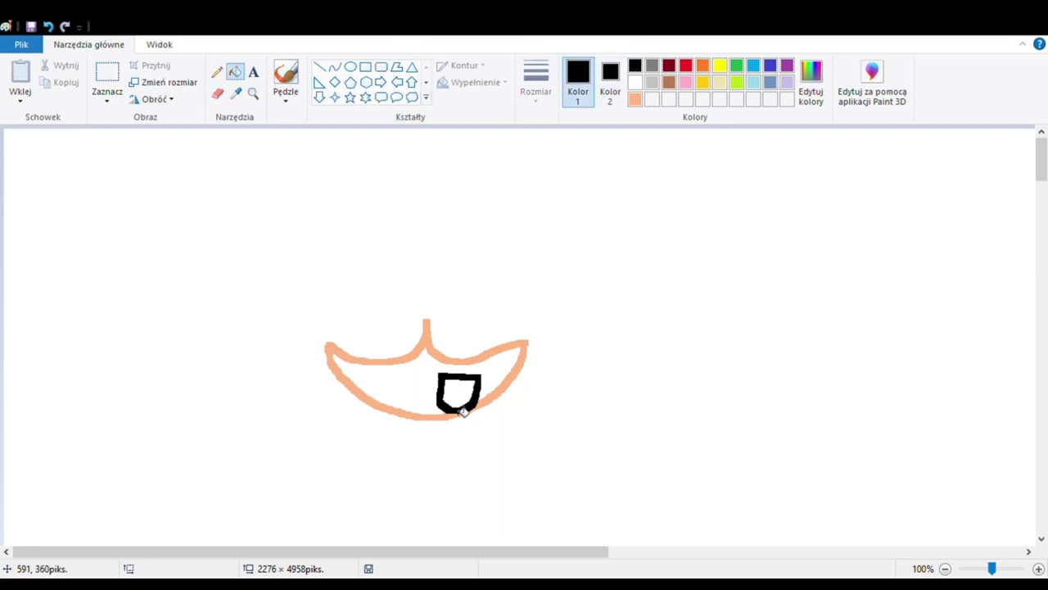
click(460, 401)
- Fill the inside of the crescent face with the peach custom colour
click(635, 99)
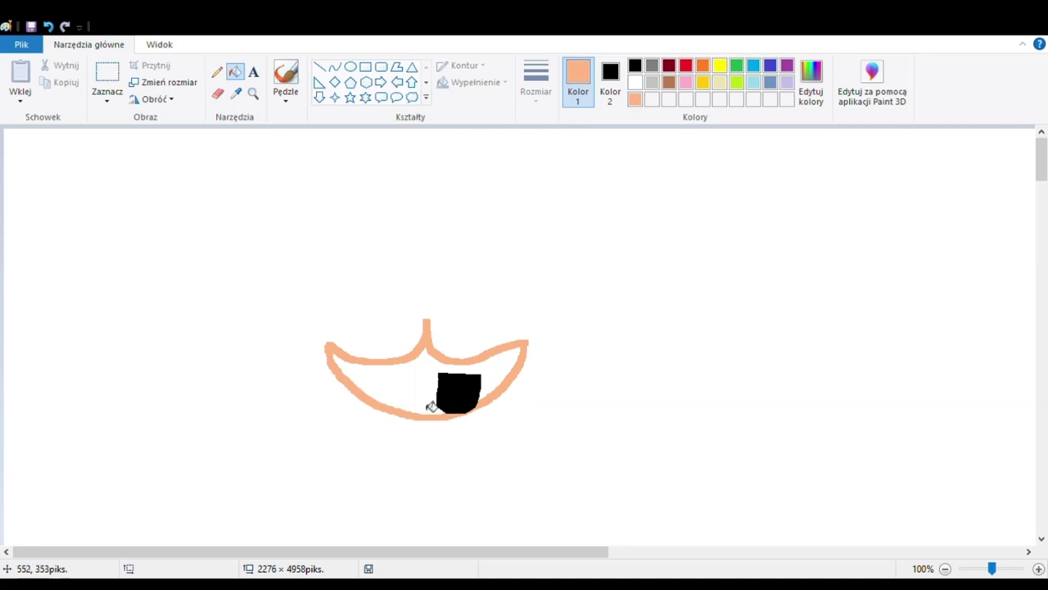
click(429, 405)
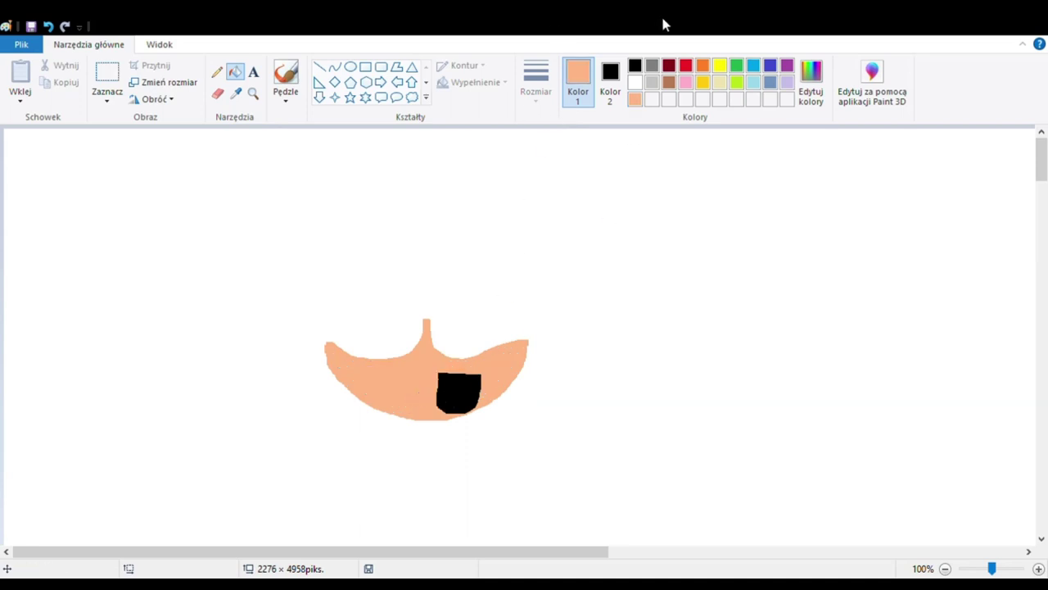
- Add two near-black custom colours to the palette, mixing the second from brown
click(636, 69)
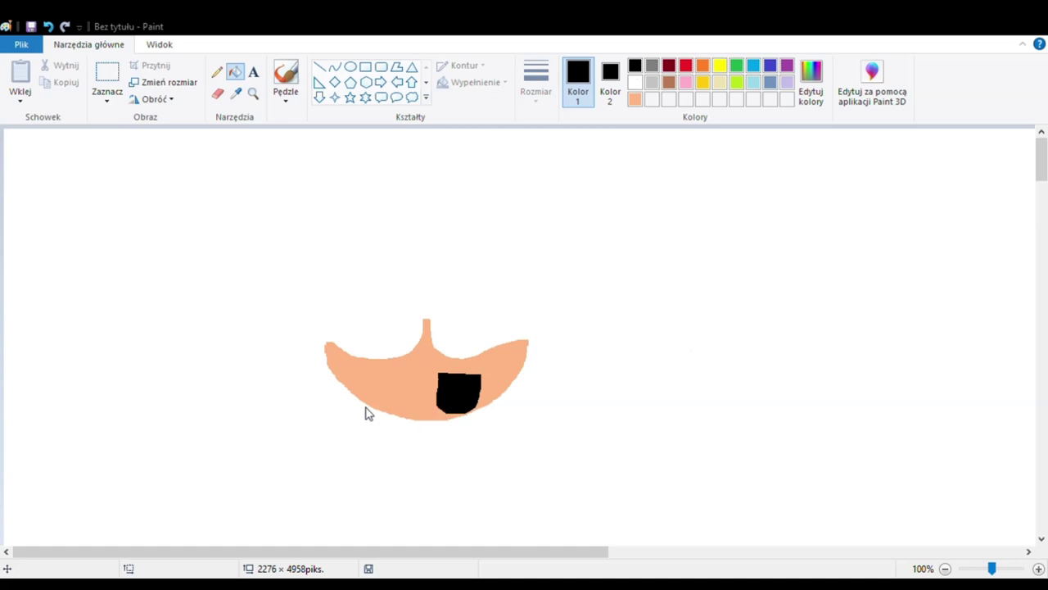
click(615, 91)
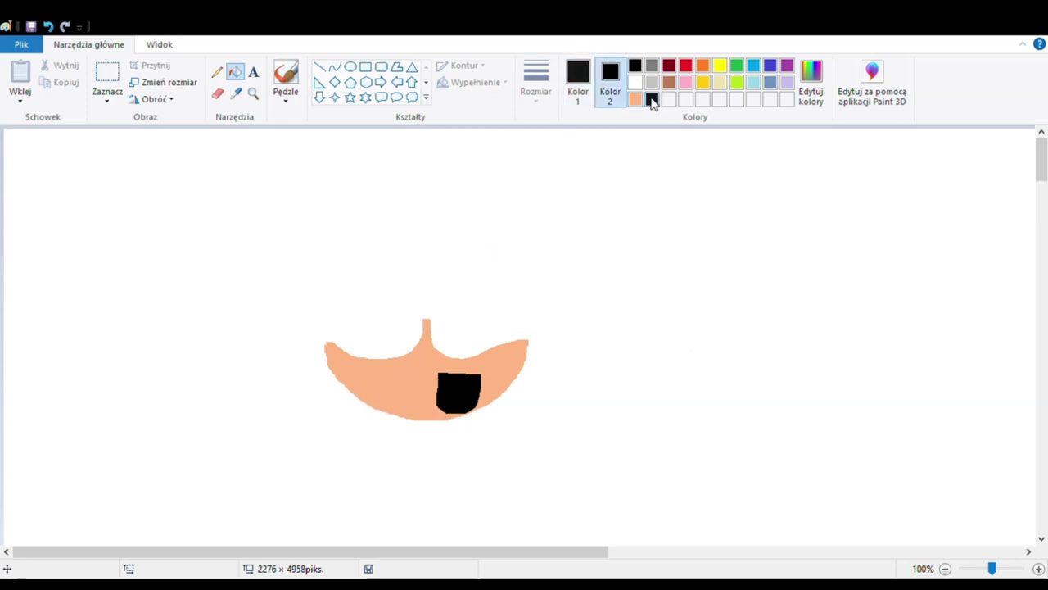
click(217, 93)
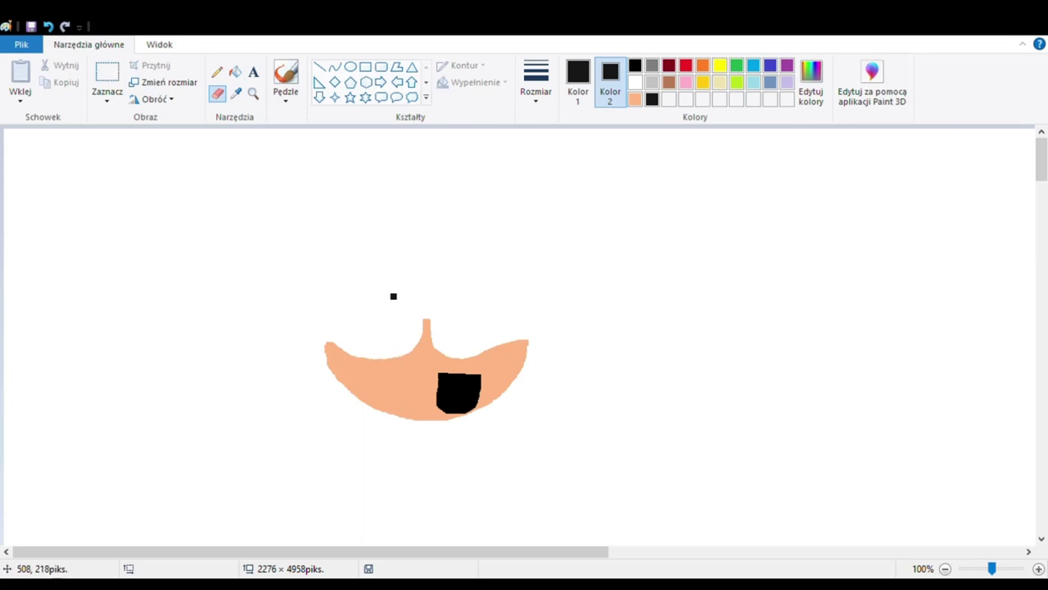
click(578, 78)
click(669, 82)
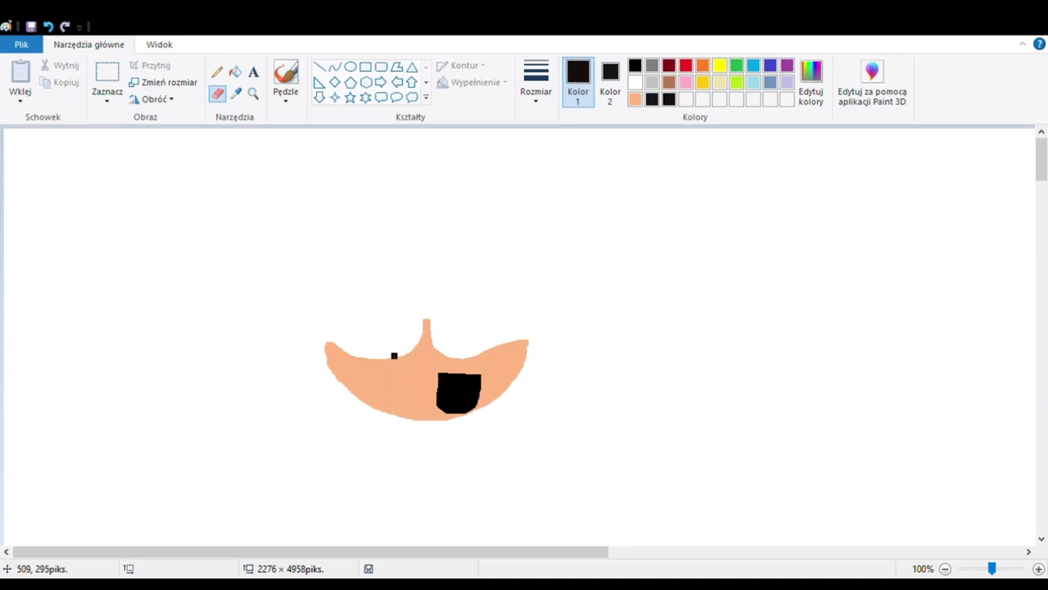
- Fill the black mouth with the peach face colour
click(635, 100)
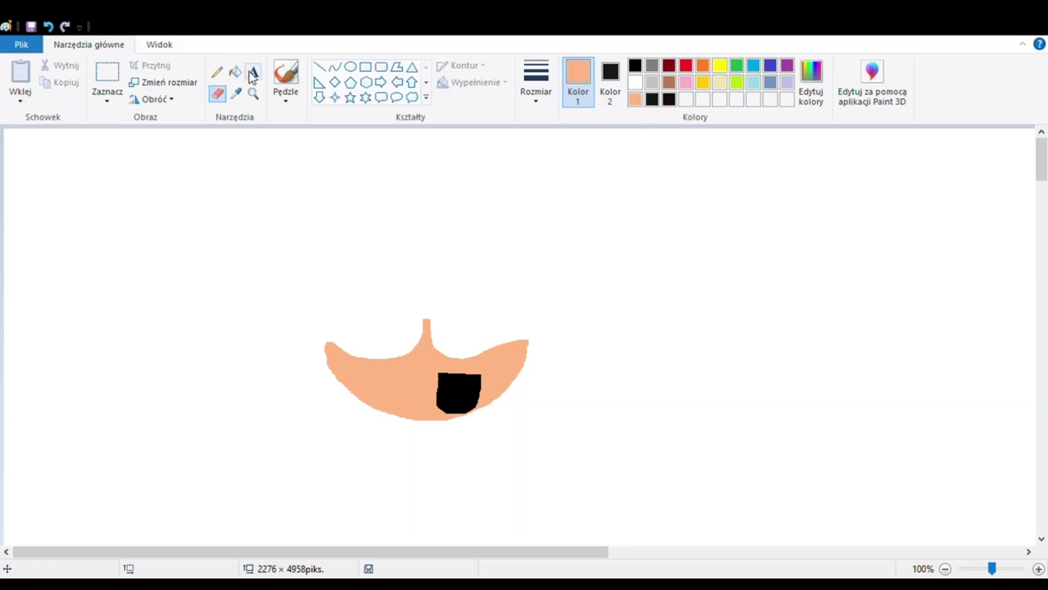
click(235, 72)
click(478, 412)
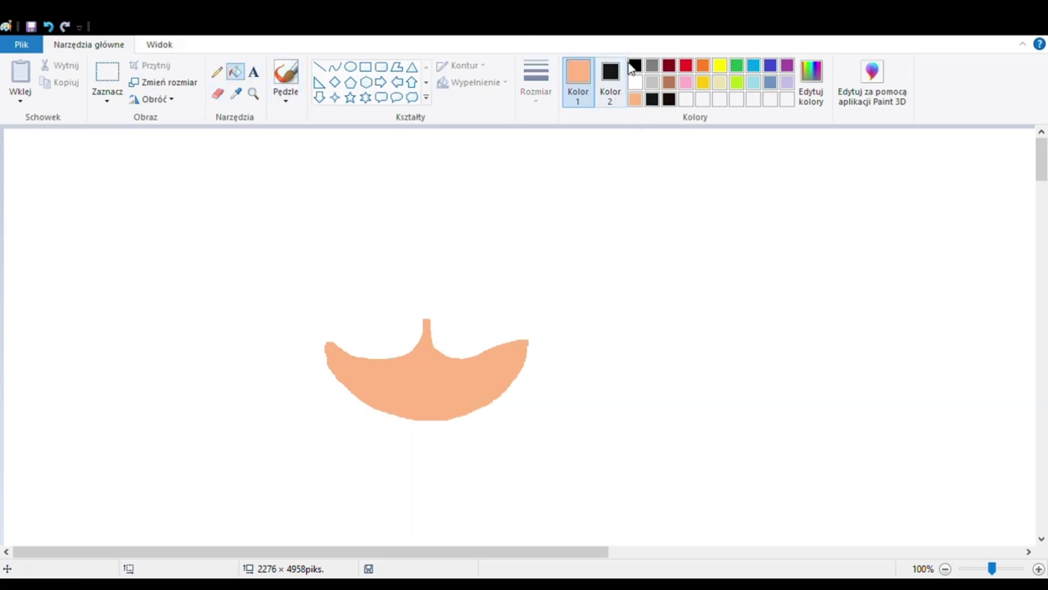
- Mix a pinkish-red custom colour from red and assign it to both colour 1 and colour 2
click(636, 66)
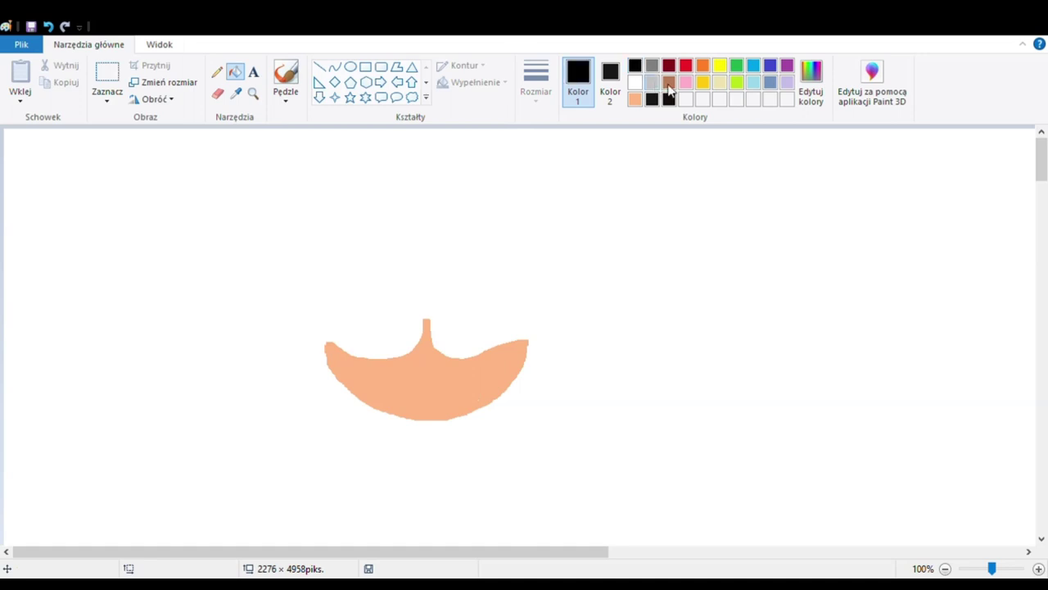
click(685, 65)
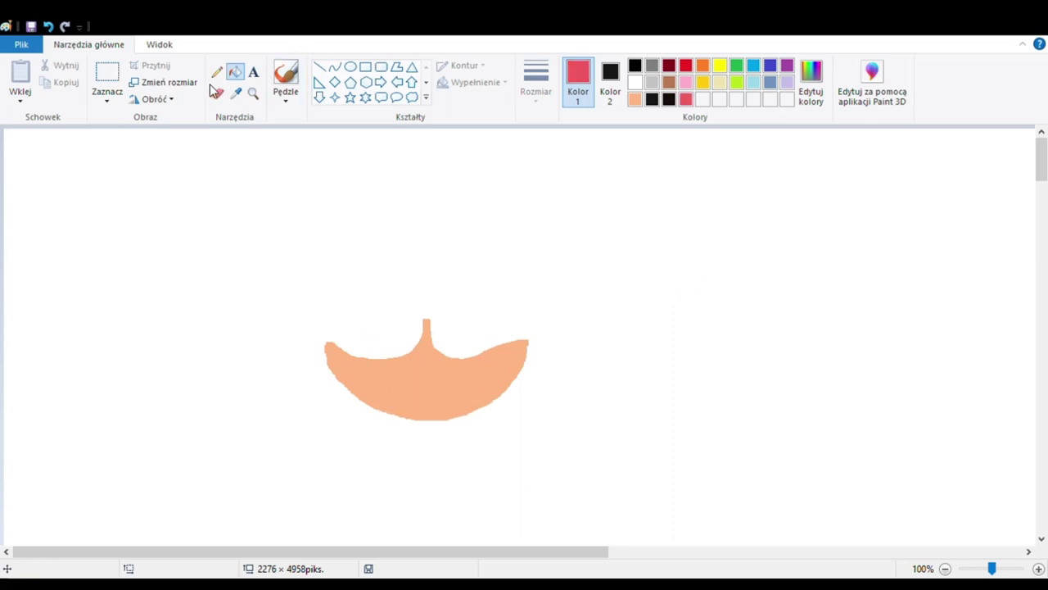
click(610, 82)
click(686, 99)
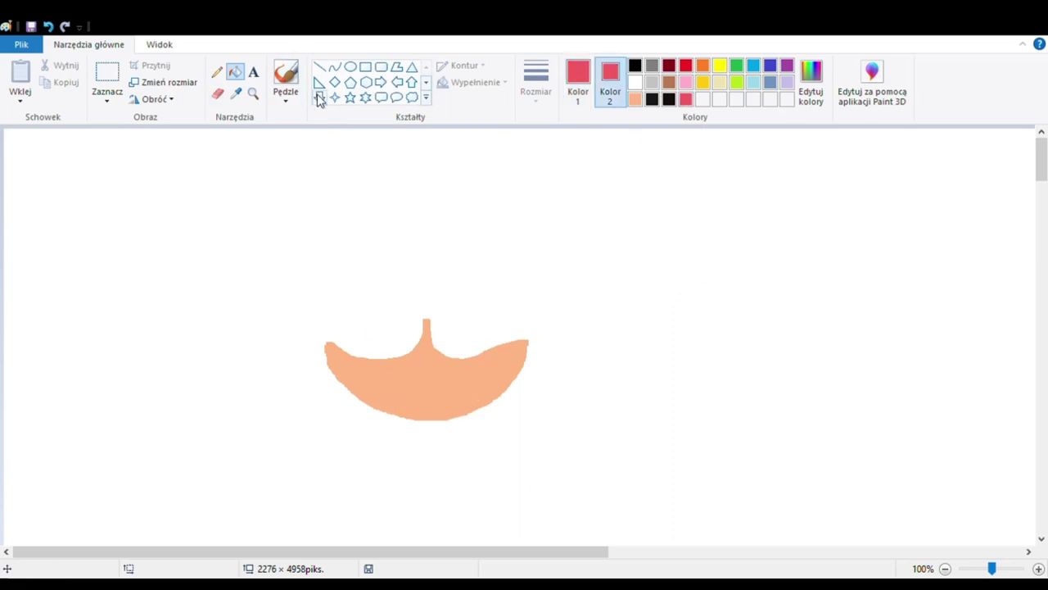
- Undo the stray dot and draw a pinkish-red mouth outline in the lower right part of the face with the Eraser
click(218, 95)
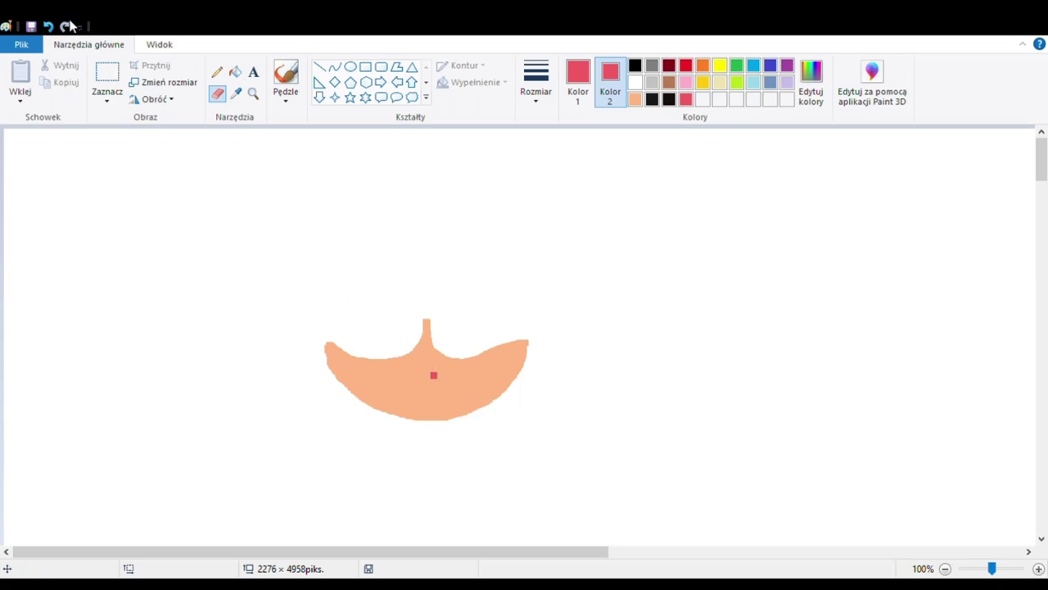
click(47, 26)
mouse_move(435, 372)
mouse_down()
mouse_move(436, 398)
mouse_move(473, 408)
mouse_move(483, 382)
mouse_move(437, 373)
mouse_up()
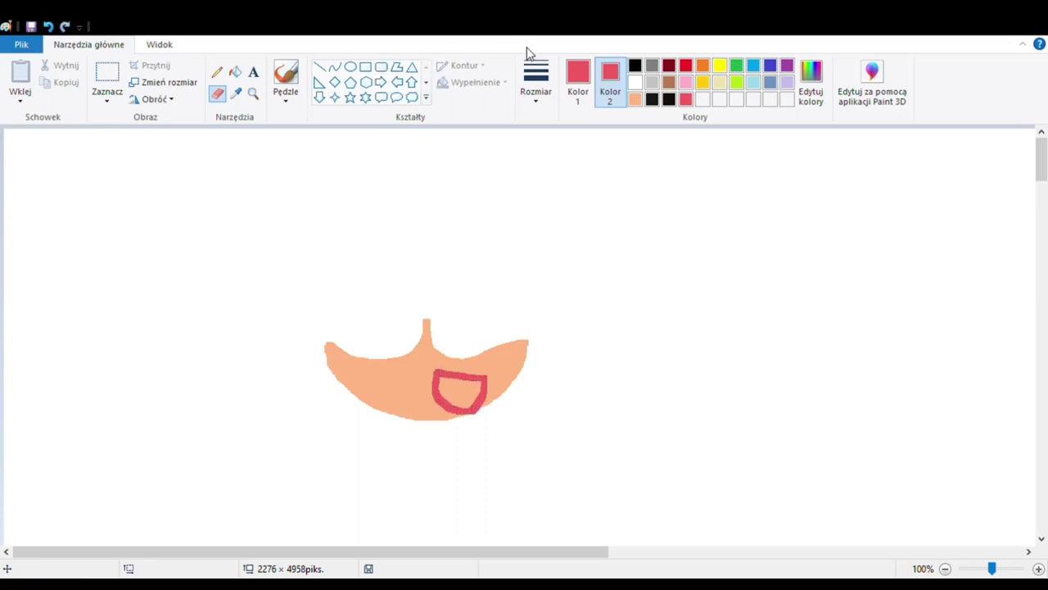
- Fill the inside of the pinkish-red mouth outline with white
click(579, 82)
click(635, 82)
click(235, 72)
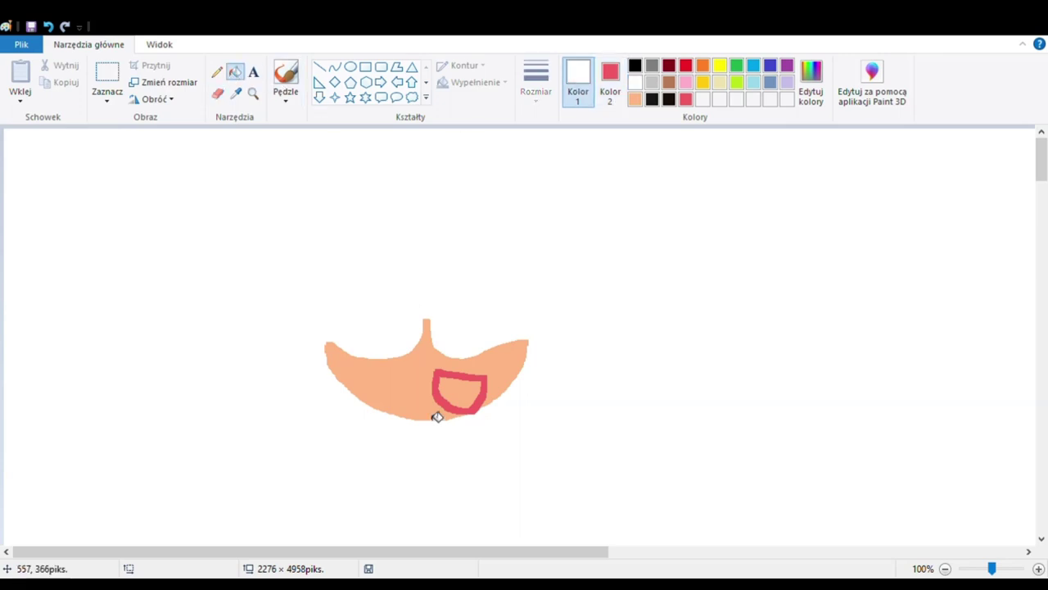
click(456, 393)
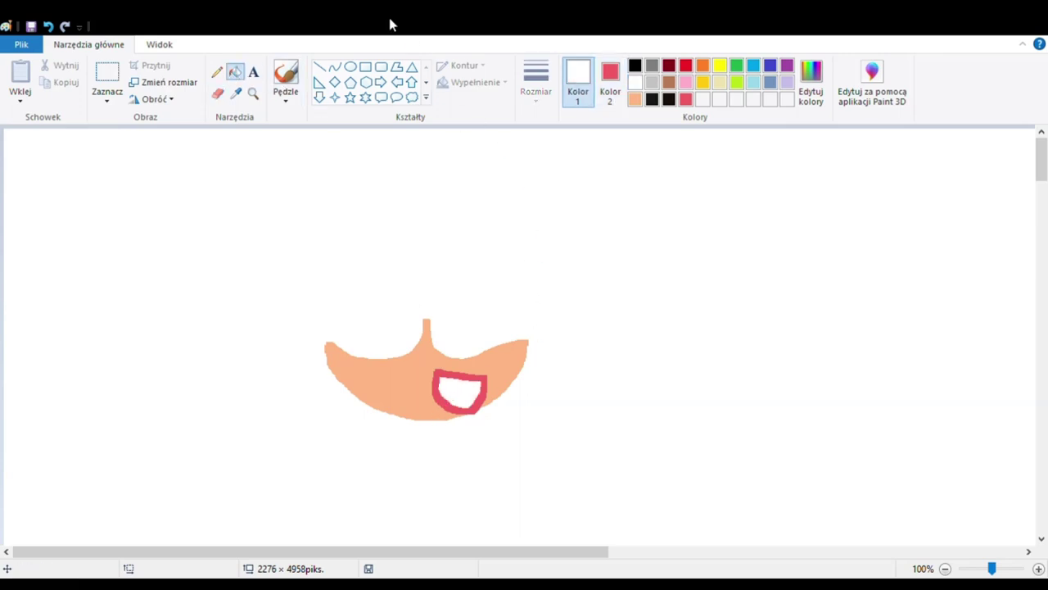
- With the brownish-black custom colour, draw the top edge and curved right side of a shape above the left half of the face
click(670, 99)
click(610, 82)
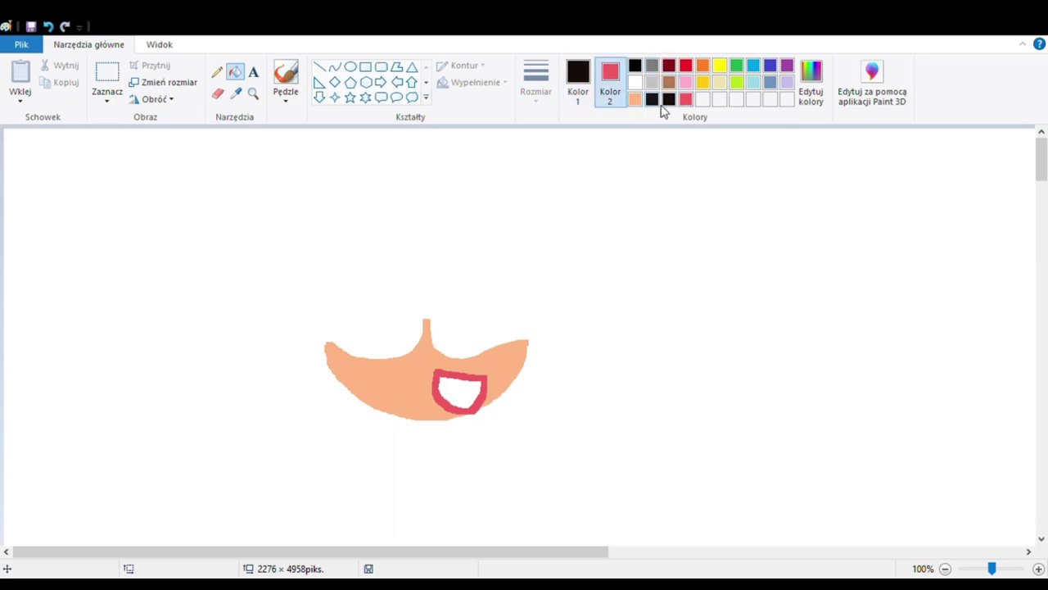
click(670, 101)
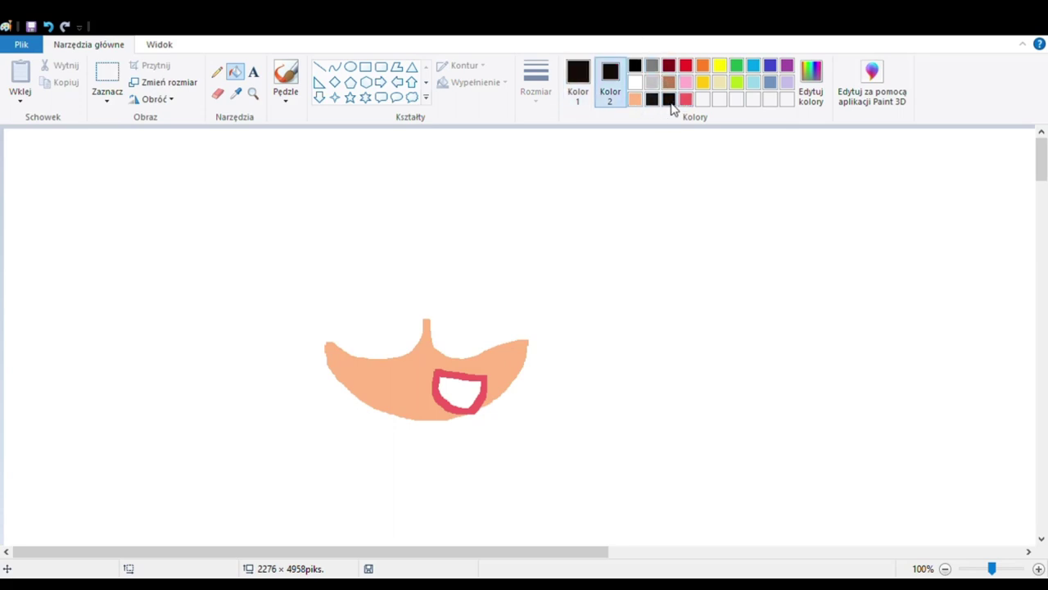
click(217, 94)
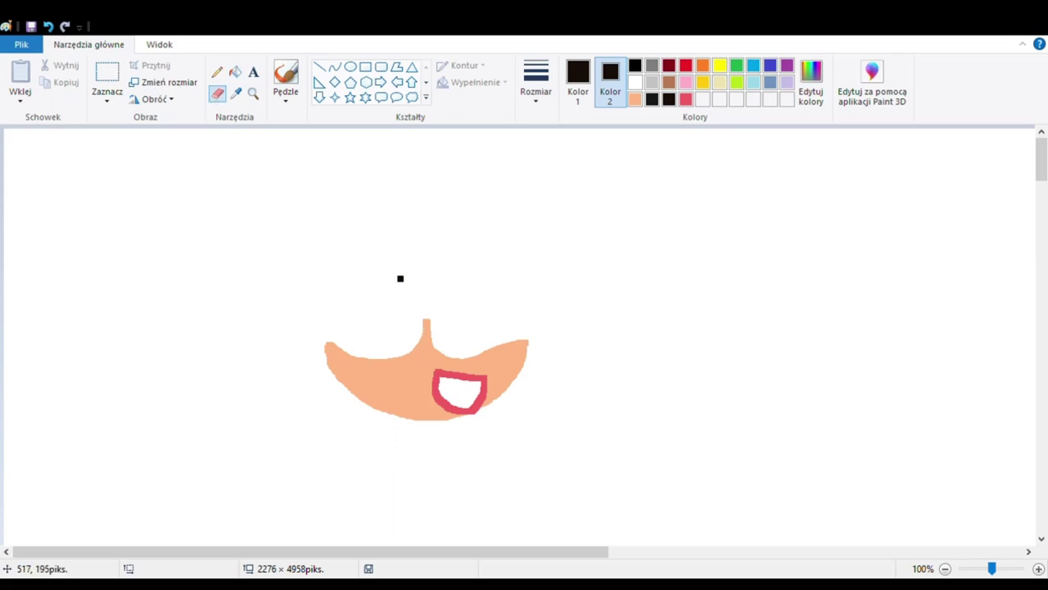
drag(400, 276, 332, 269)
drag(407, 348, 392, 353)
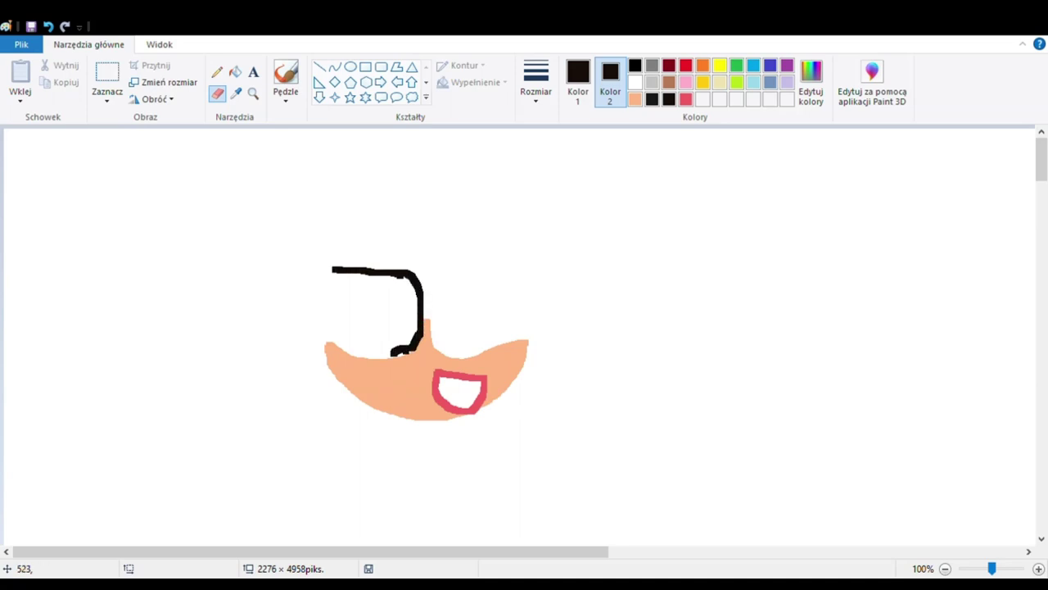
- Draw an orange line along the right half of the face's upper edge, from its right tip to the central peak
click(578, 82)
click(702, 65)
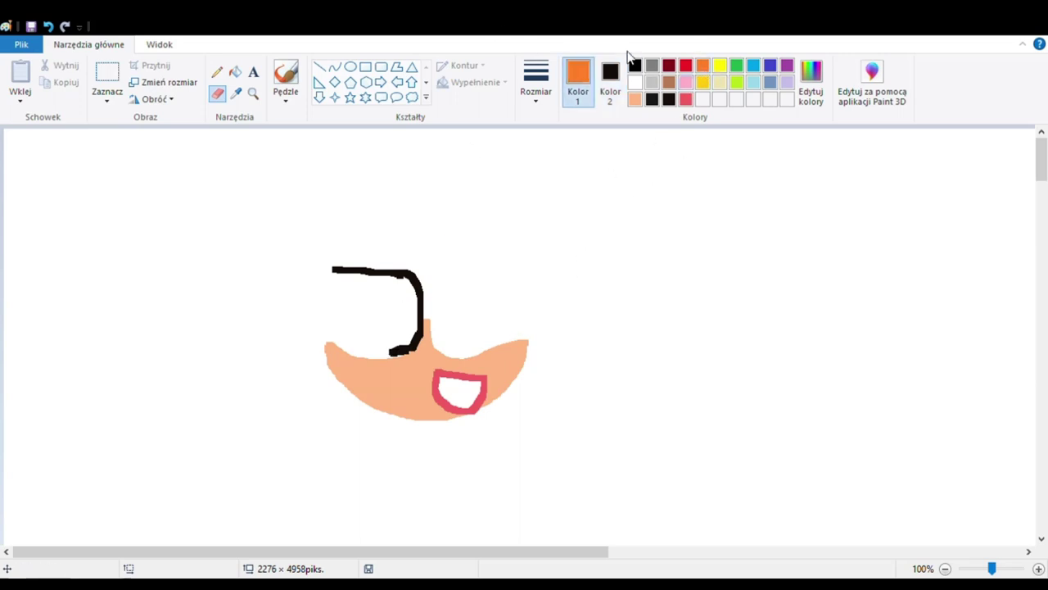
click(611, 82)
click(703, 65)
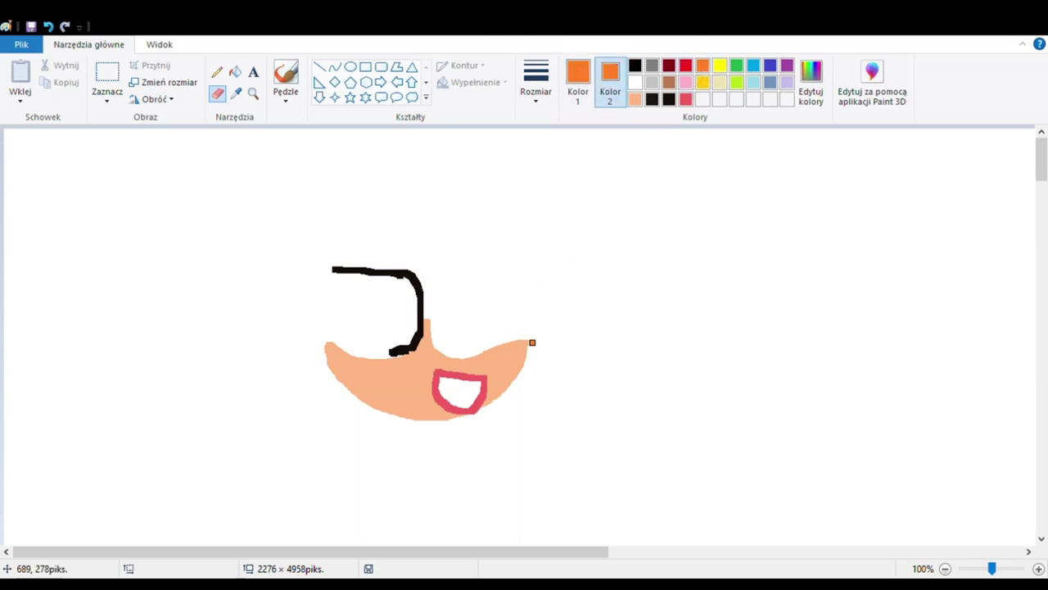
drag(525, 339, 502, 348)
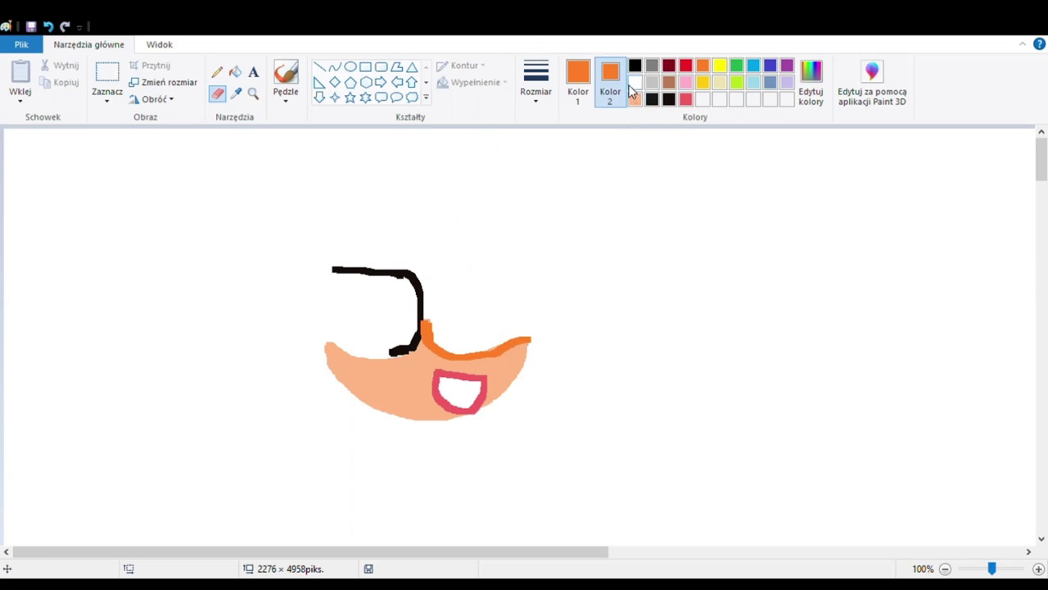
- Thicken the right side of the brownish-black shape with repeated strokes and close its outline along the bottom and left
click(668, 99)
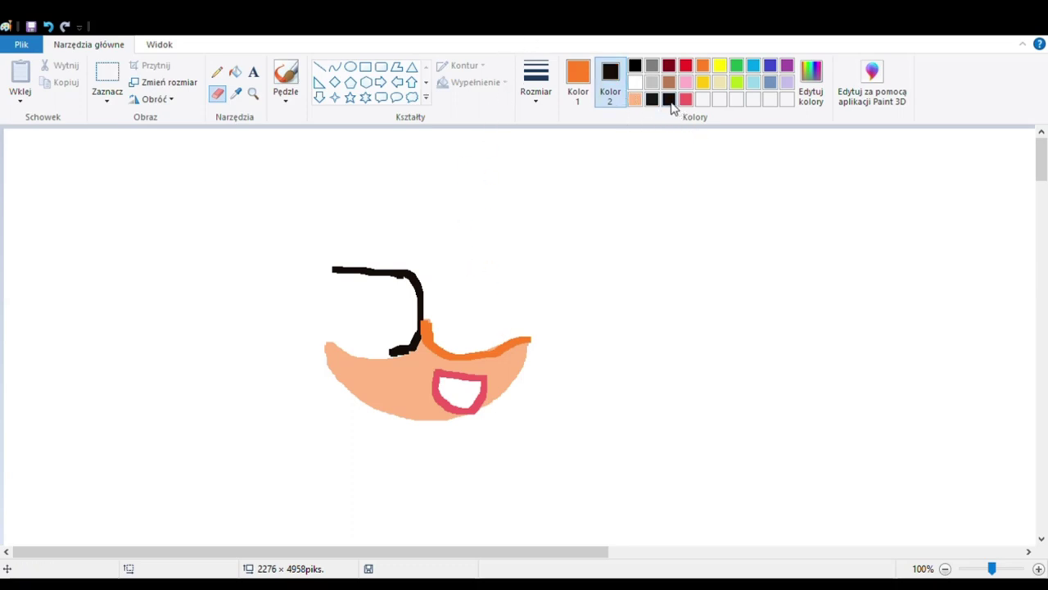
drag(404, 324, 401, 279)
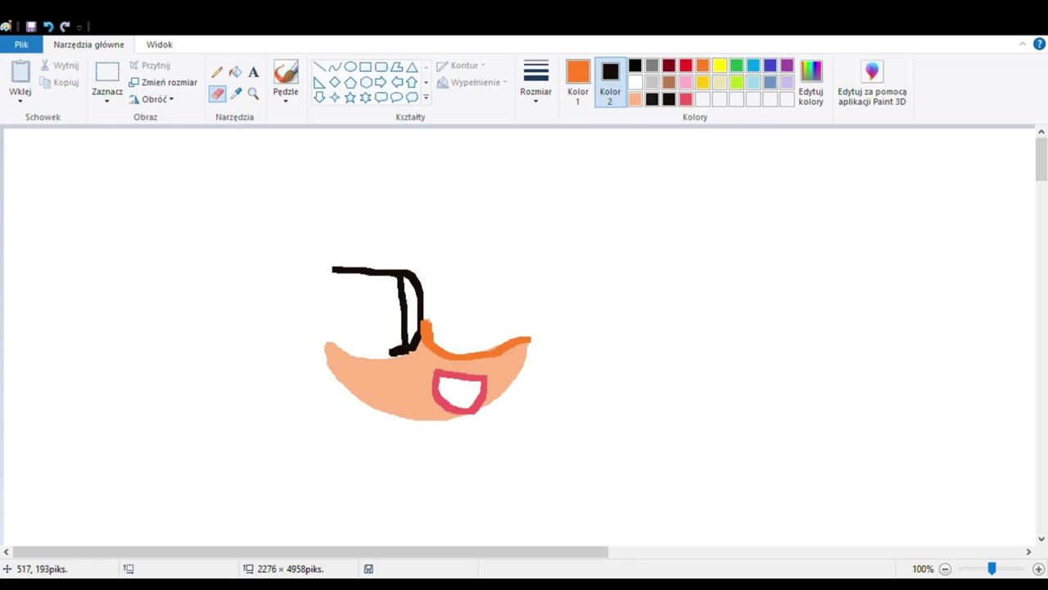
drag(412, 339, 415, 295)
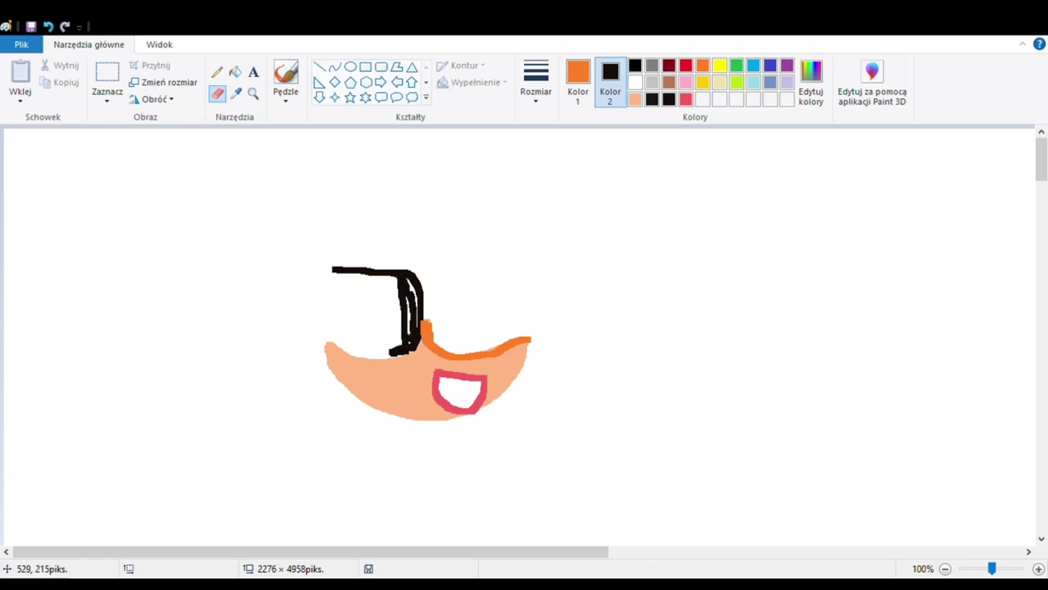
drag(409, 332, 410, 301)
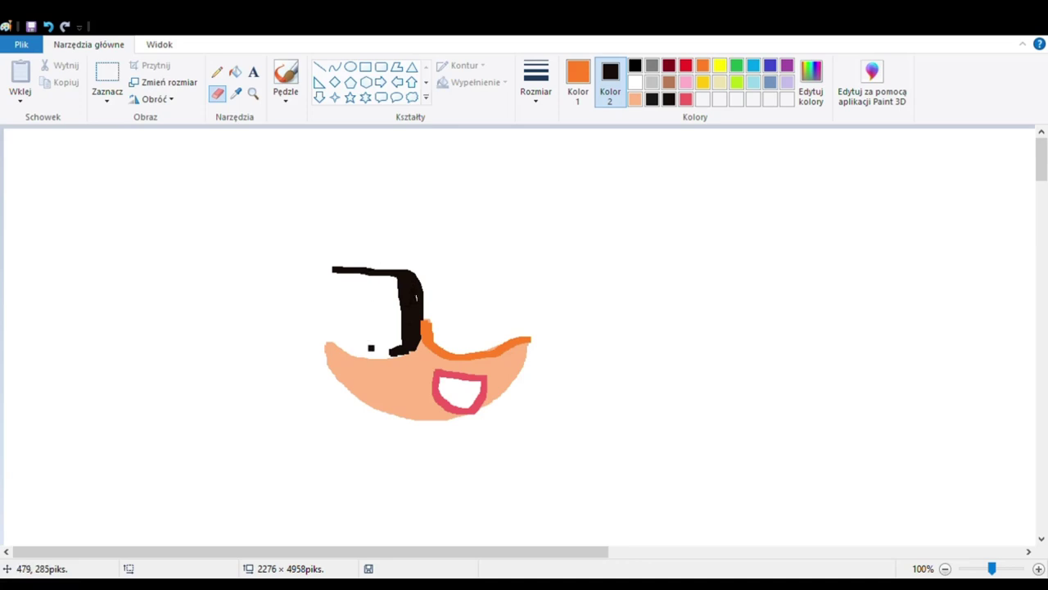
mouse_move(385, 351)
mouse_down()
mouse_move(336, 332)
mouse_move(326, 265)
mouse_up()
- Fill the closed shape above the left half of the face with the brownish-black custom colour
click(577, 81)
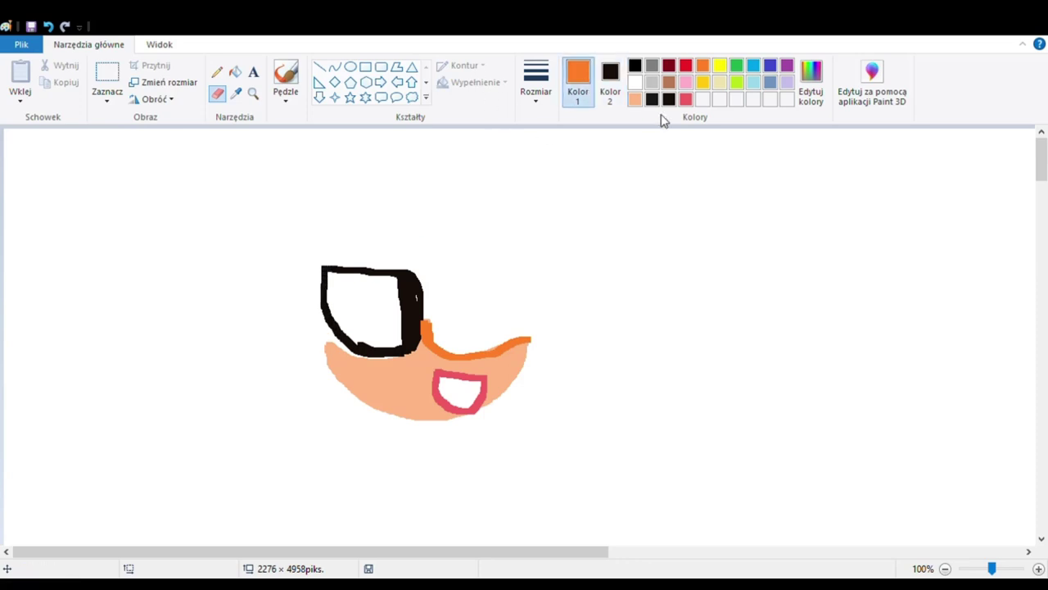
click(668, 99)
click(235, 72)
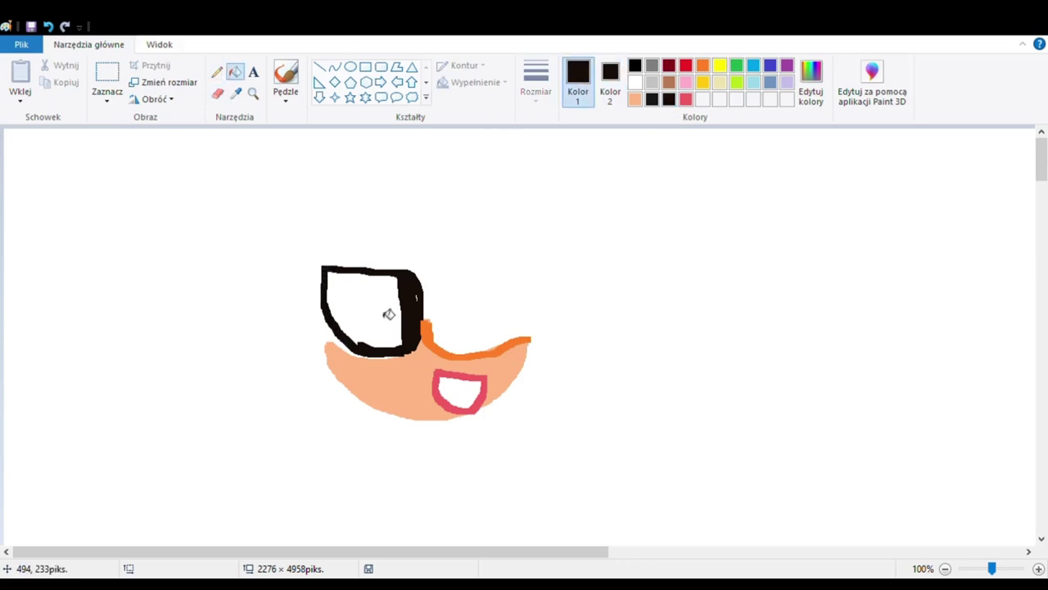
click(389, 313)
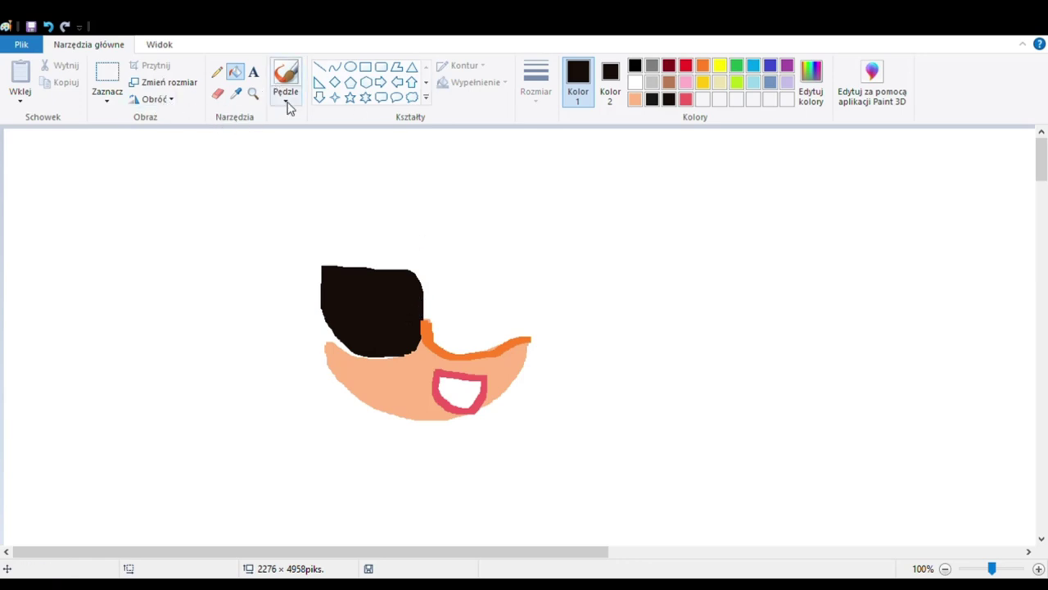
- Add a slightly lighter brownish-black custom colour to the palette
click(669, 82)
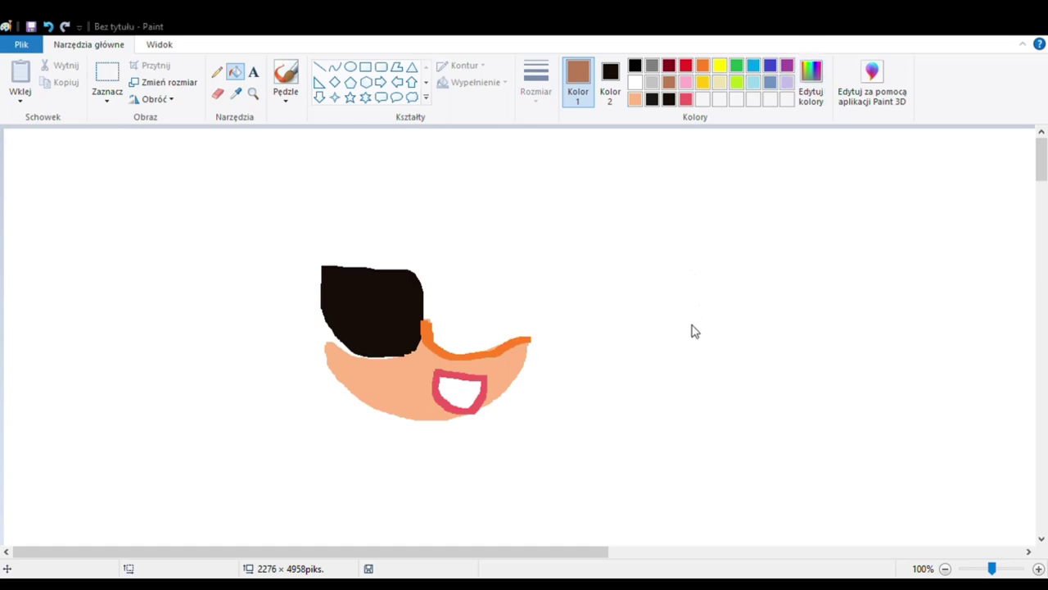
click(398, 358)
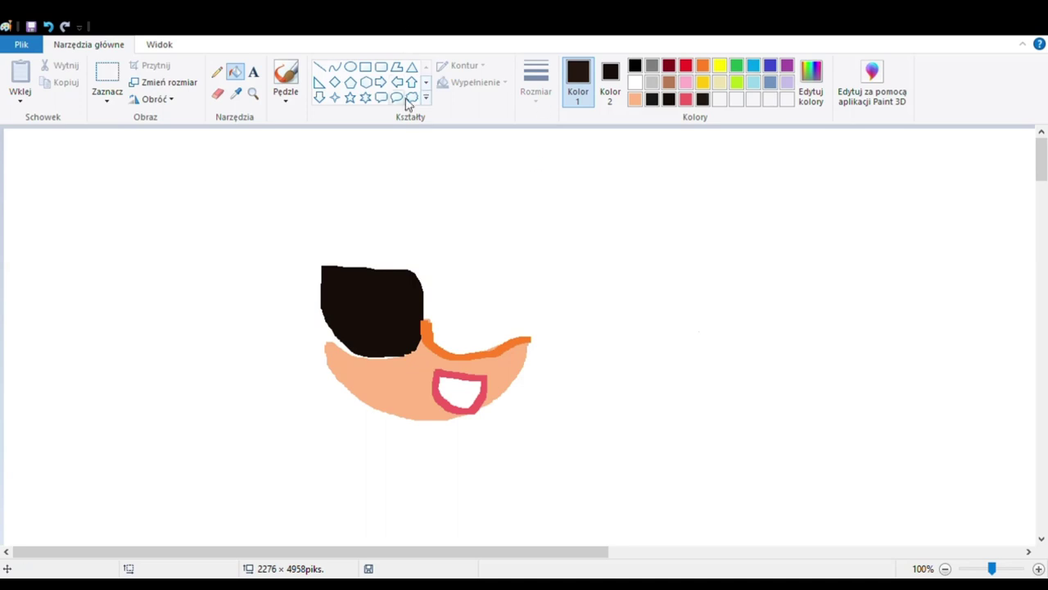
click(218, 93)
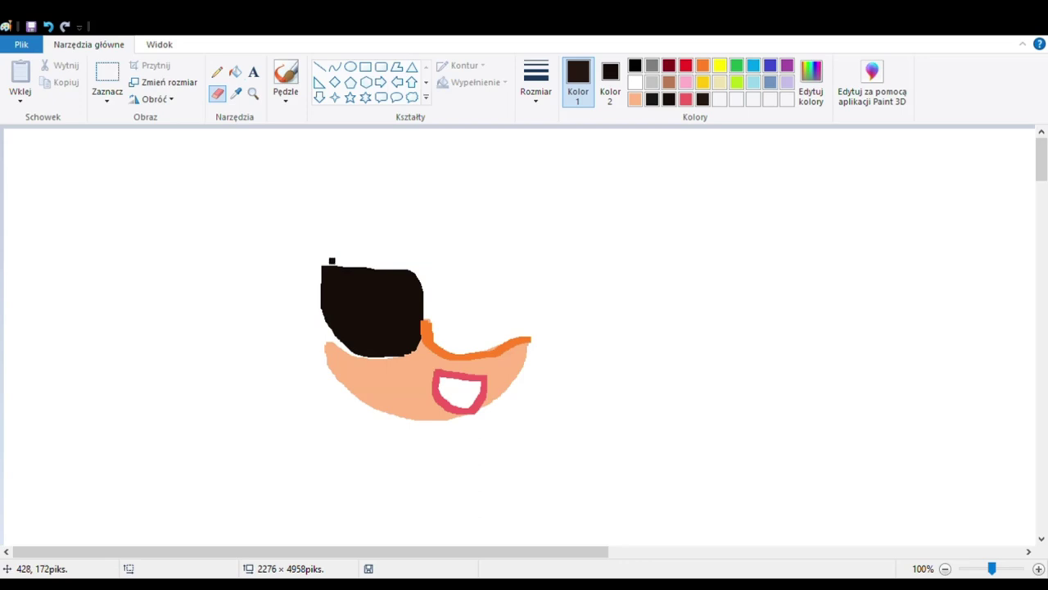
drag(329, 259, 402, 267)
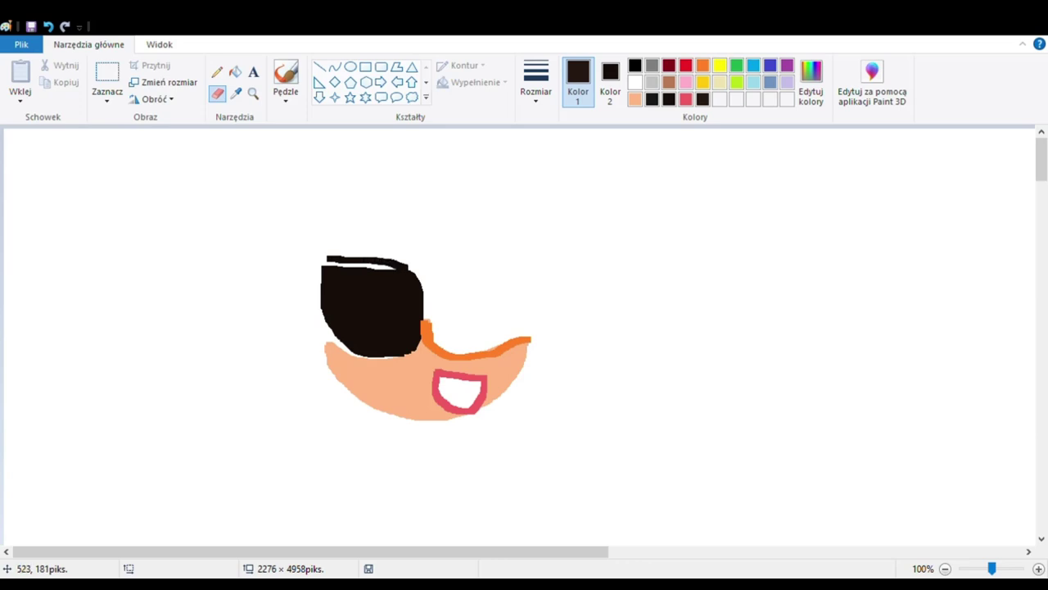
click(47, 26)
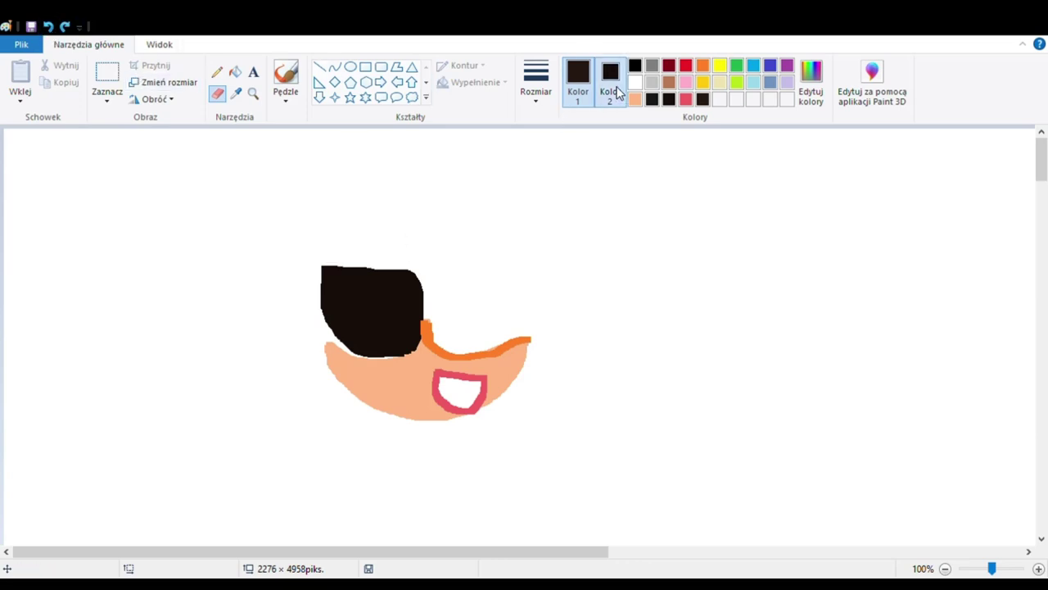
- With the lighter brownish-black custom colour, draw a curved brow line above the dark shape, sloping down to its upper right corner
click(612, 86)
click(702, 99)
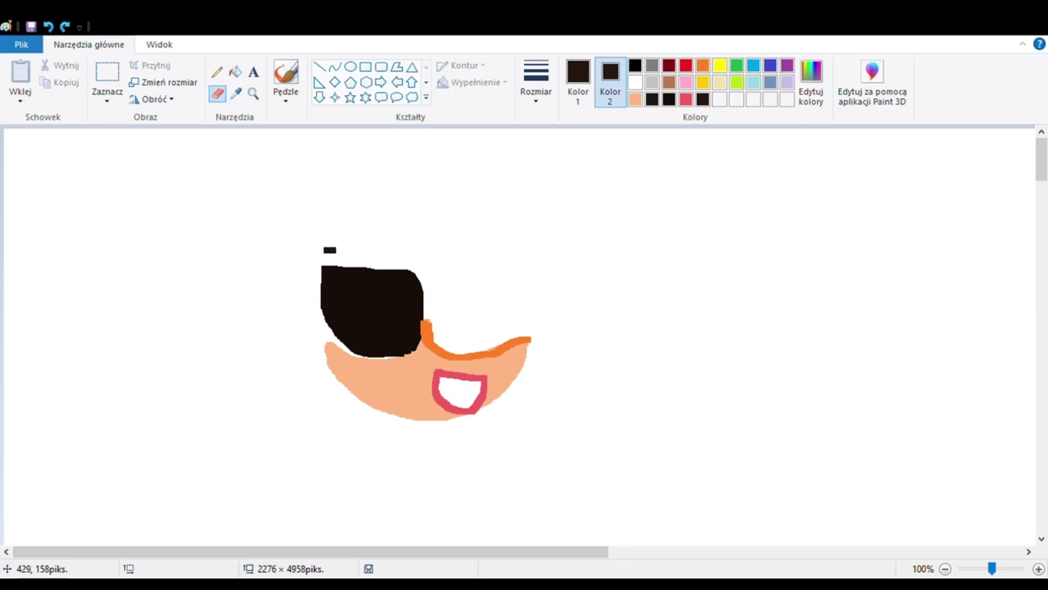
drag(329, 249, 408, 267)
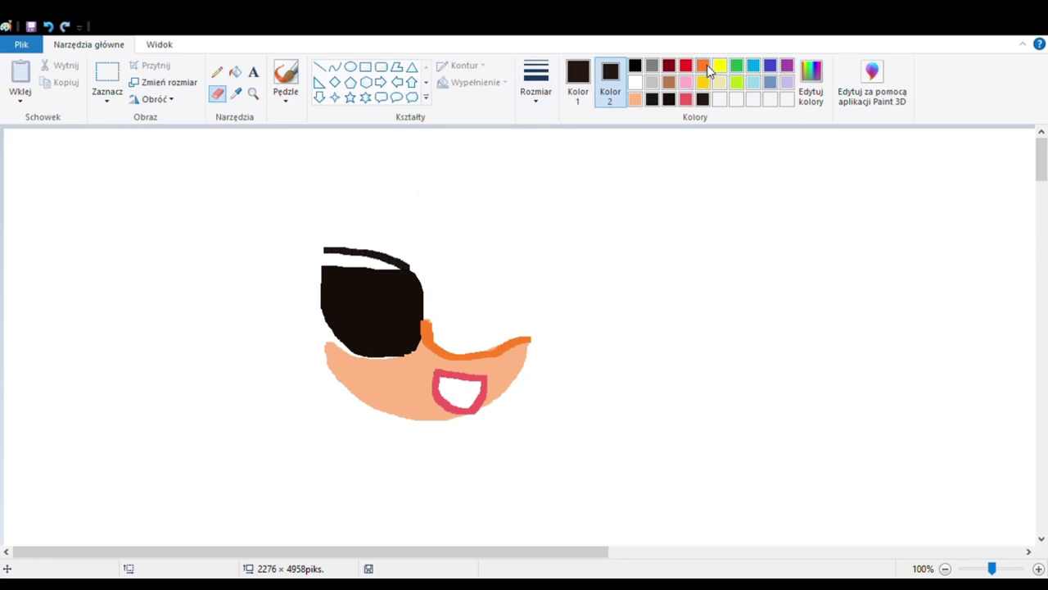
- Draw a short orange line at the dark shape's lower left edge and fill the gap between the shape and the face with orange
click(707, 64)
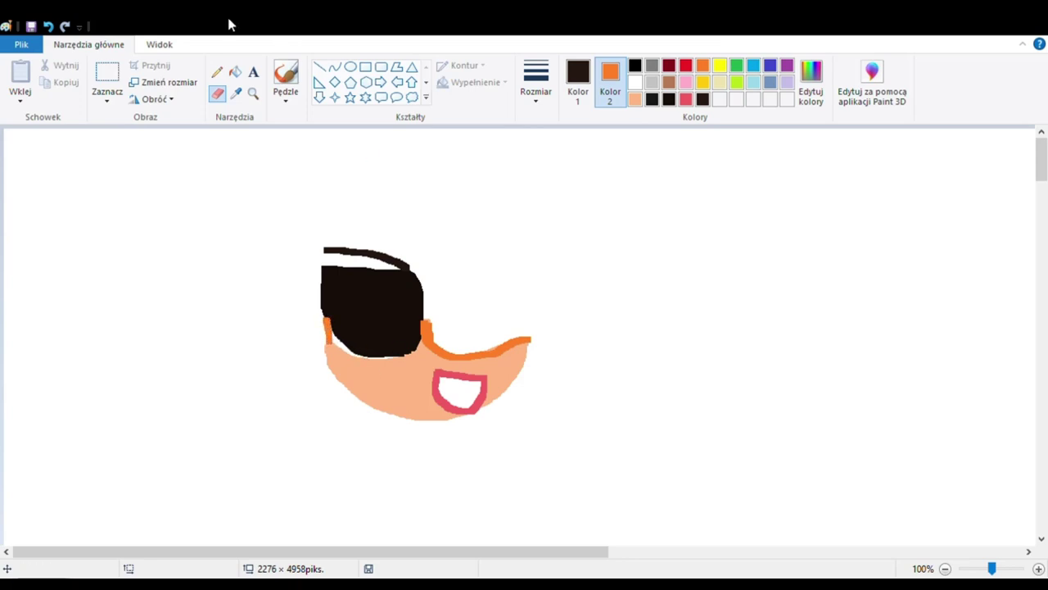
click(235, 72)
click(571, 92)
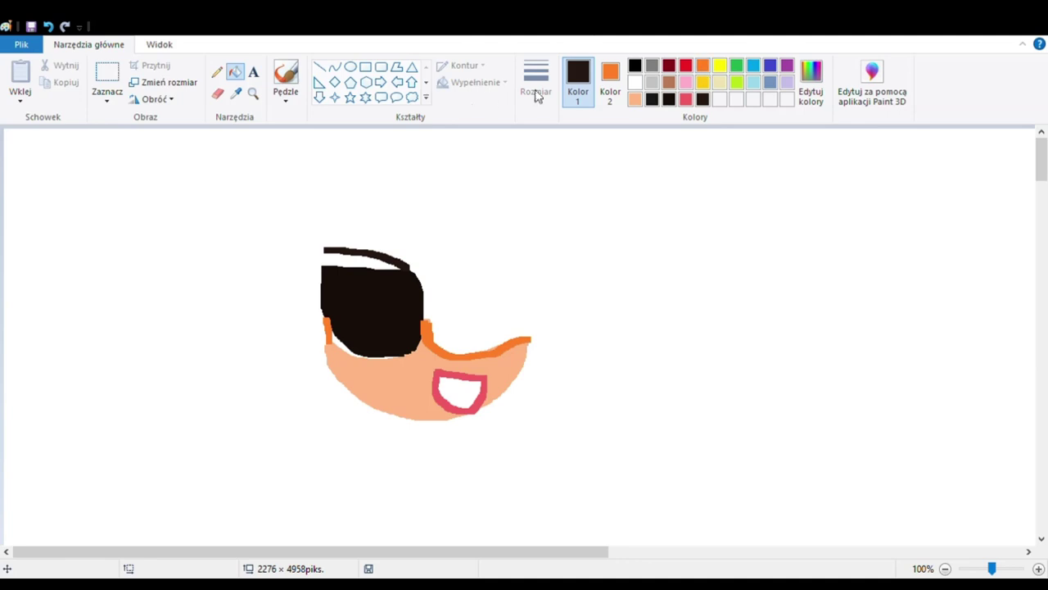
click(703, 66)
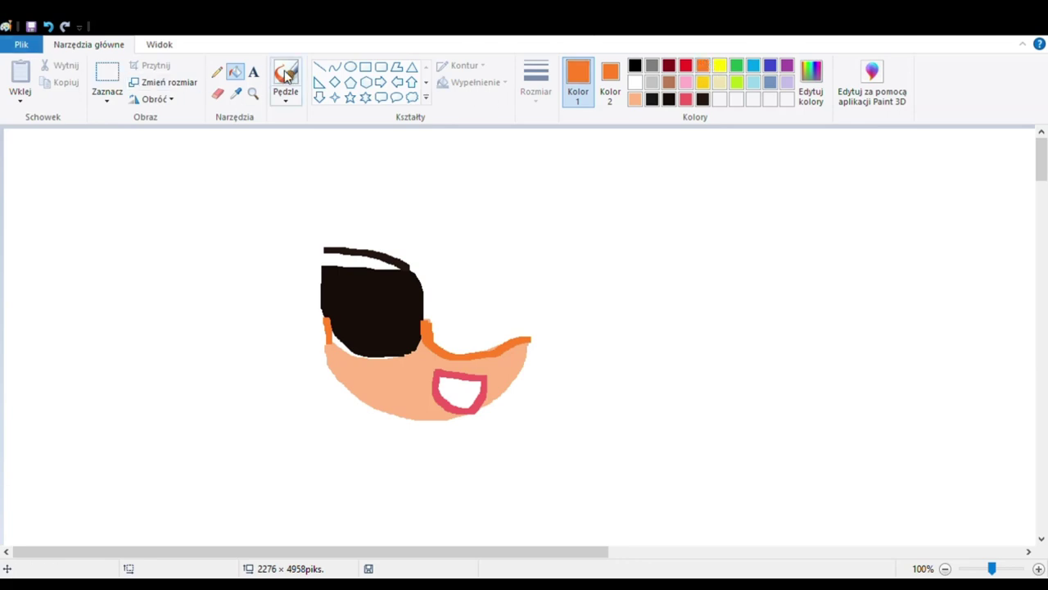
click(344, 349)
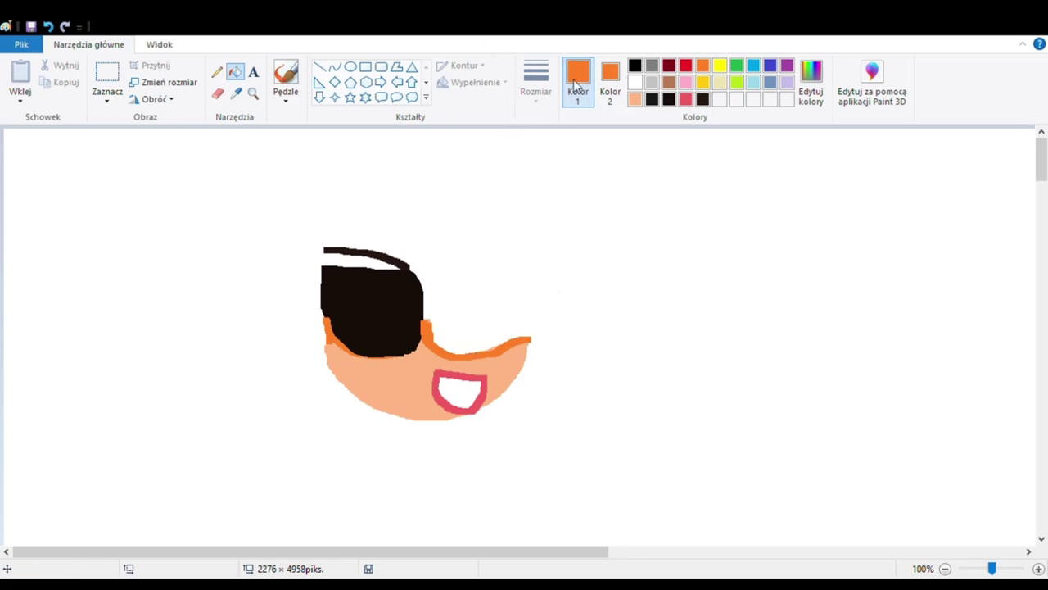
- Close the left end of the gap under the brow line with an orange stroke and fill the gap with orange
click(217, 93)
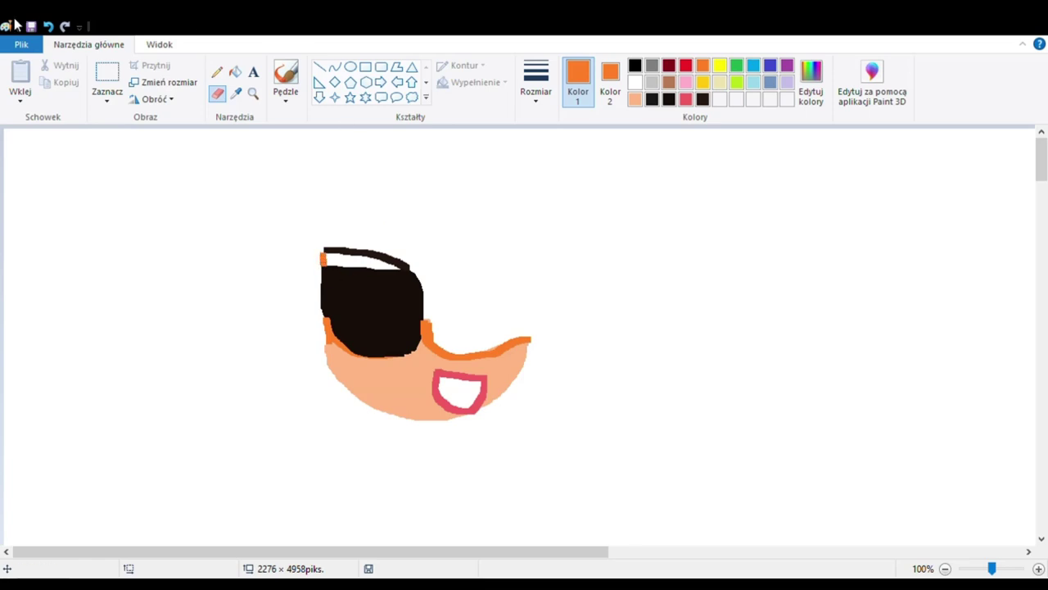
click(234, 72)
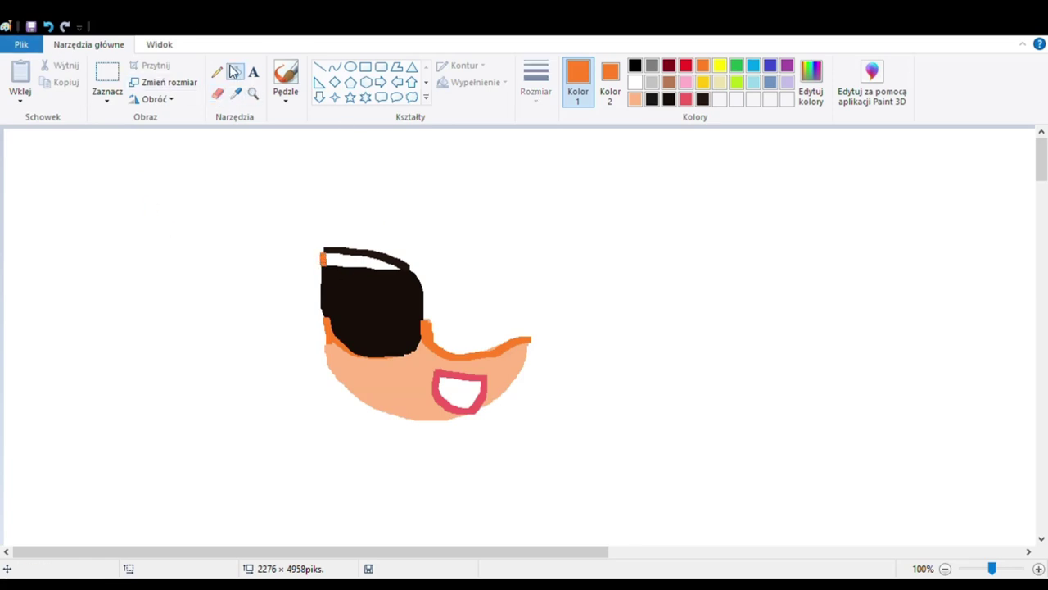
click(352, 260)
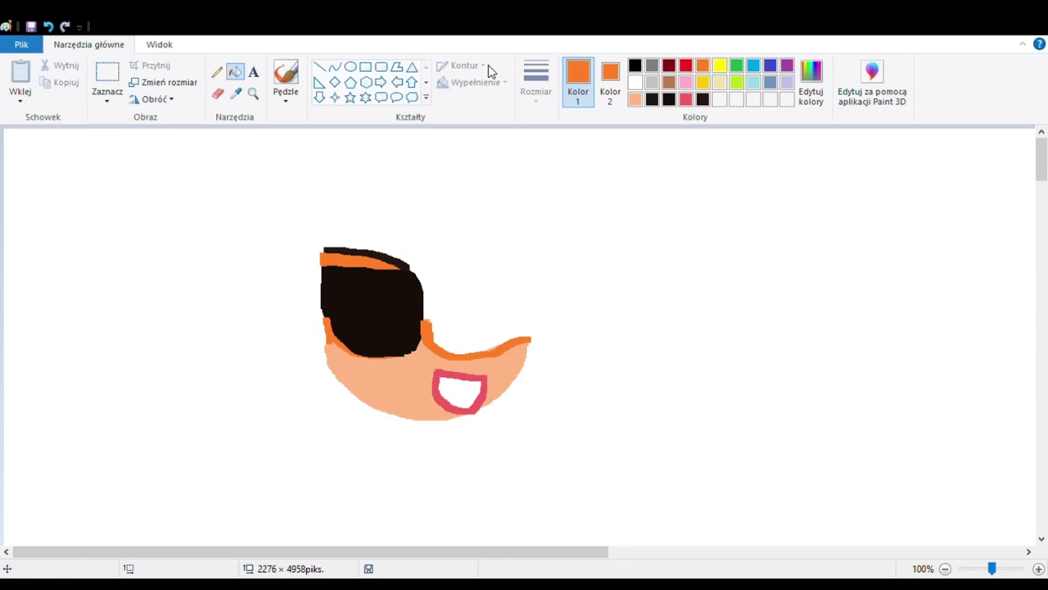
click(702, 99)
click(611, 82)
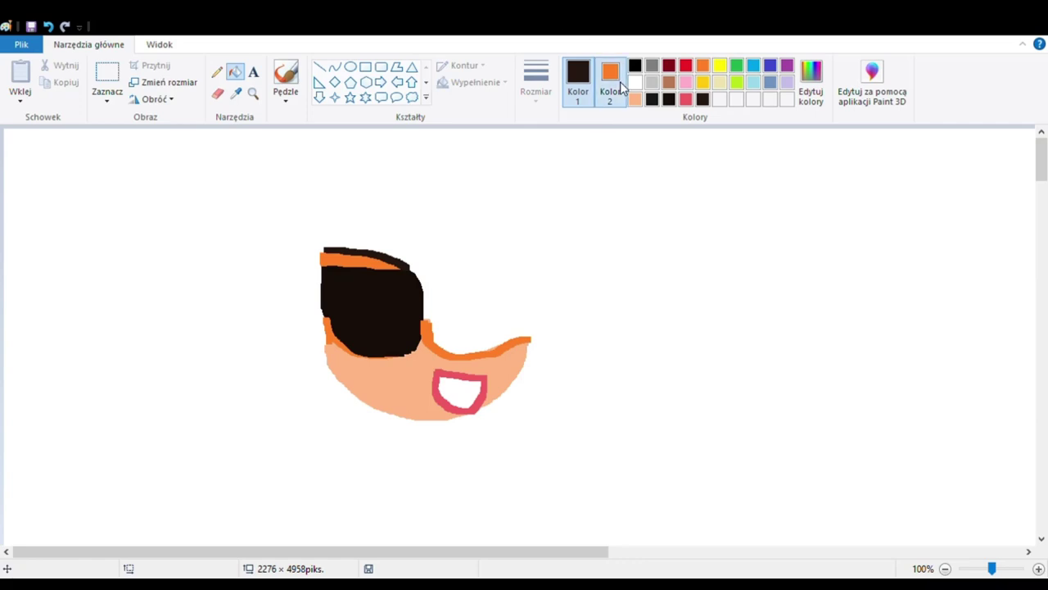
click(702, 99)
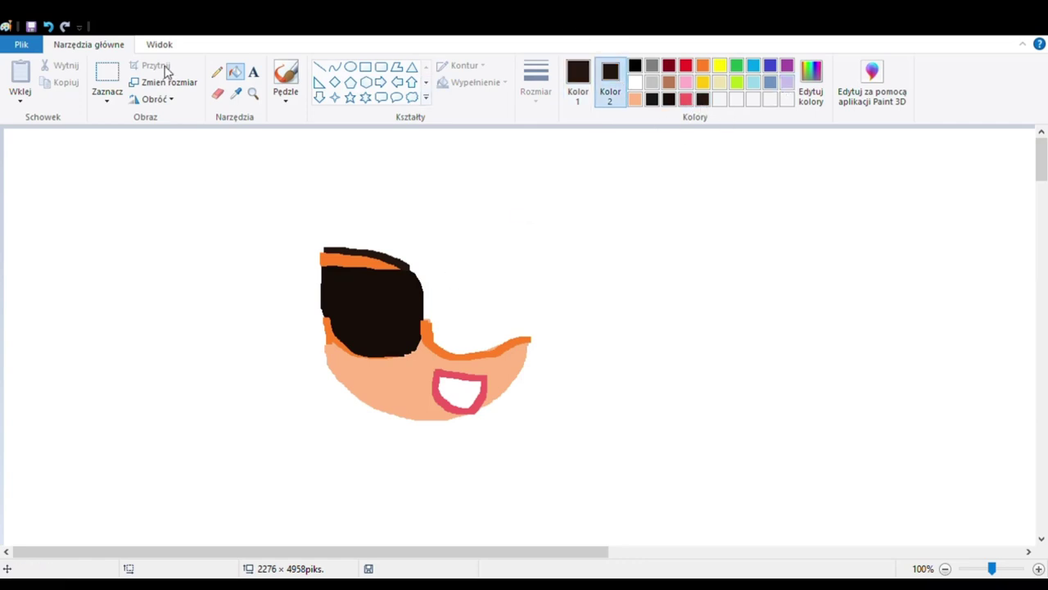
click(218, 95)
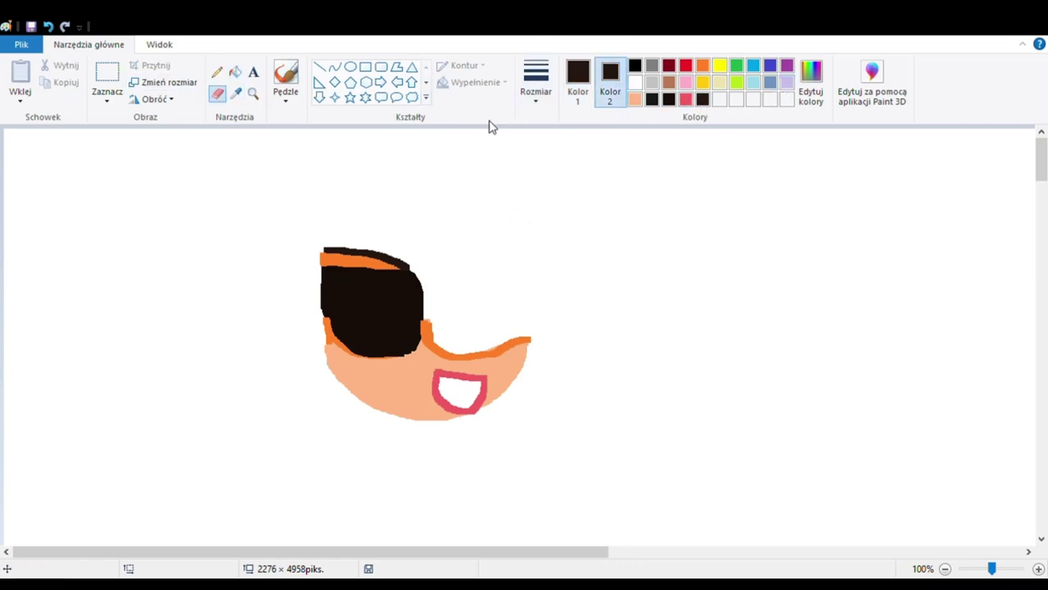
- With white as the background colour, copy the left dark shape with its brow and paste the copy above the face's right half
click(107, 72)
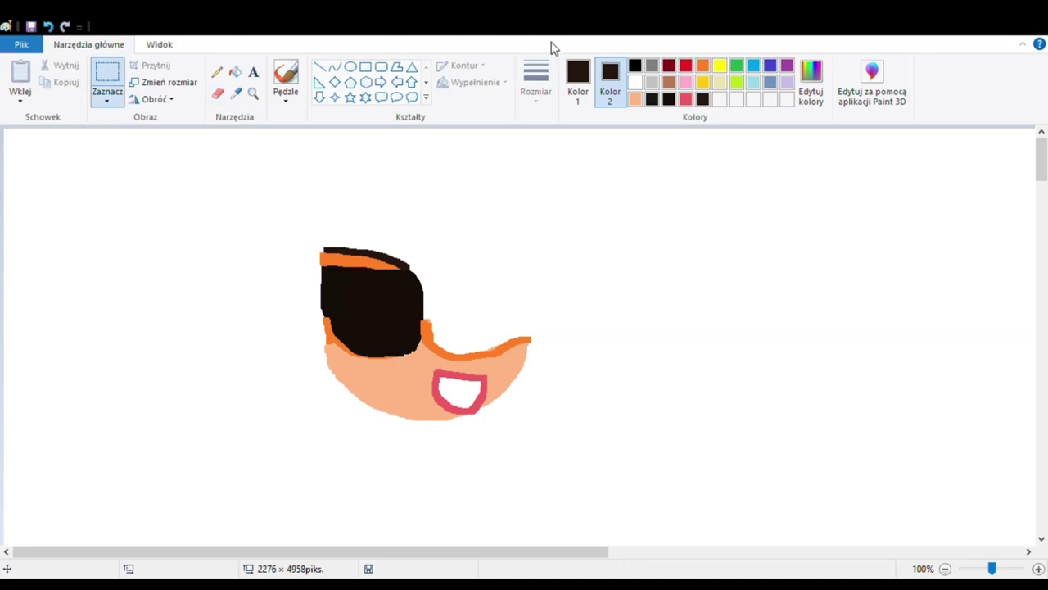
click(639, 86)
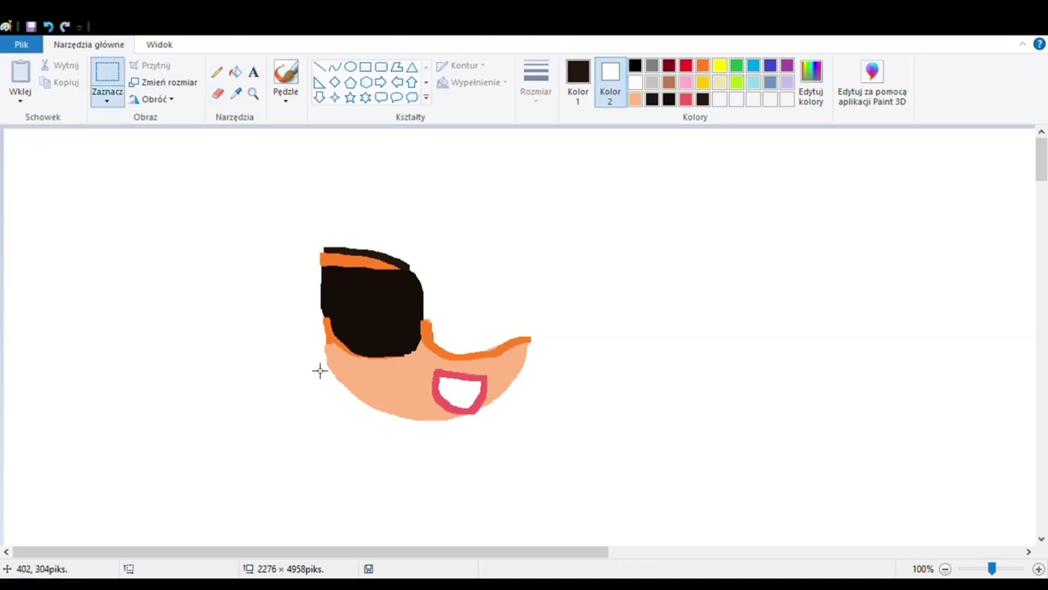
drag(311, 363, 431, 245)
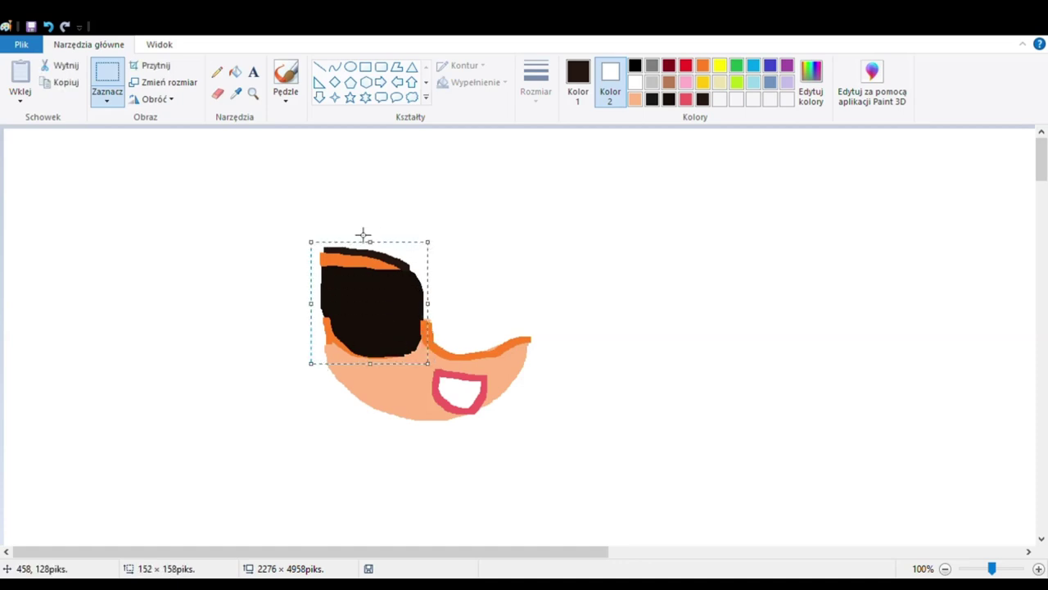
key(ctrl+c)
key(ctrl+v)
drag(110, 203, 550, 291)
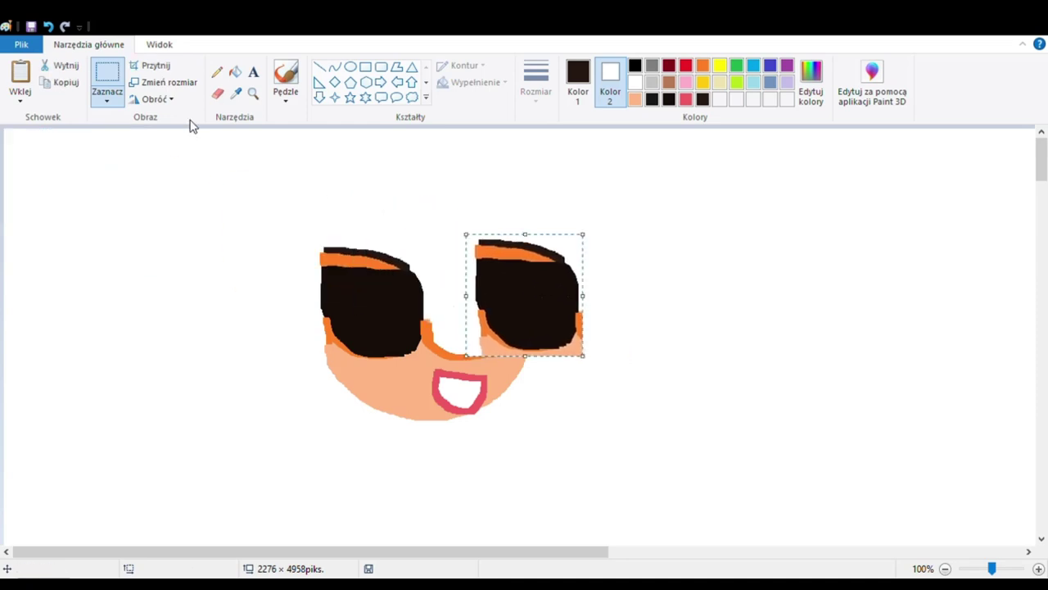
- Flip the pasted copy horizontally and align it beside the original above the right half of the face
click(209, 188)
drag(480, 280, 461, 297)
click(621, 243)
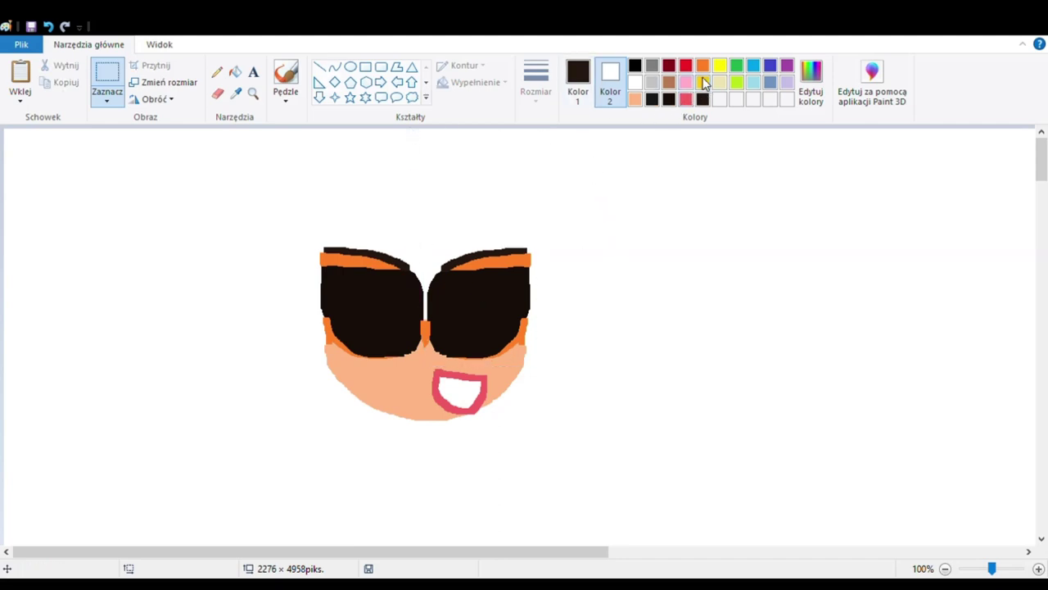
- Draw orange lines between the two dark shapes and along both brows, and close the forehead with an orange arc over the top
click(703, 67)
click(218, 92)
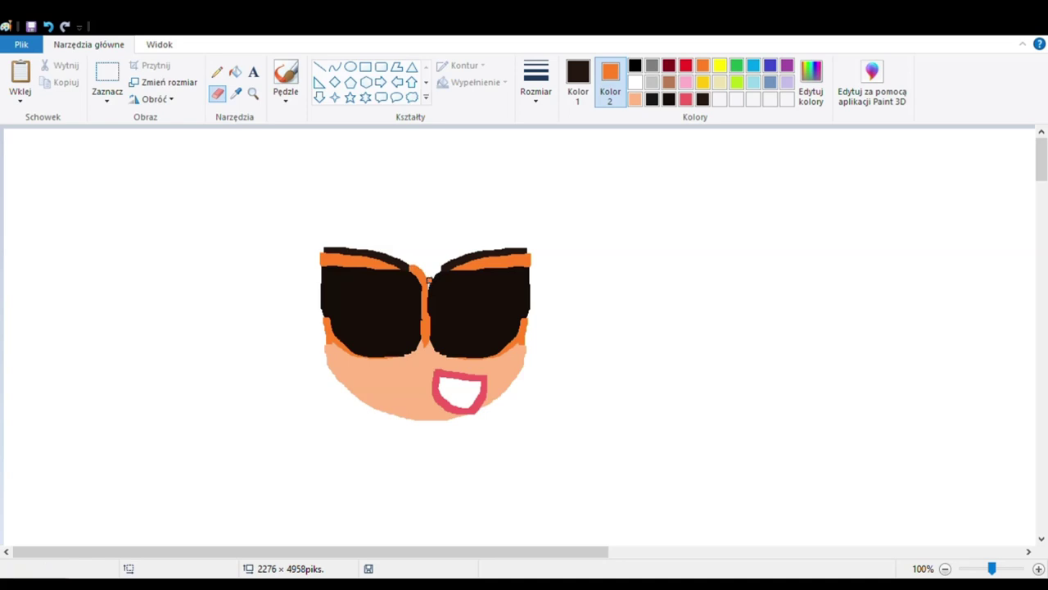
drag(437, 267, 516, 244)
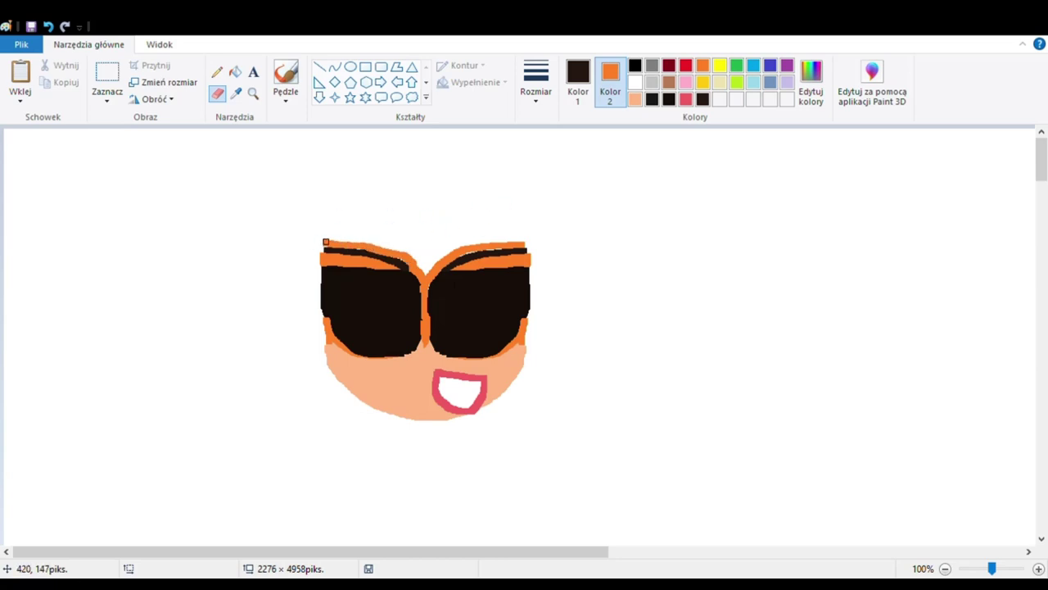
mouse_move(338, 220)
mouse_down()
mouse_move(414, 197)
mouse_move(502, 220)
mouse_move(526, 240)
mouse_up()
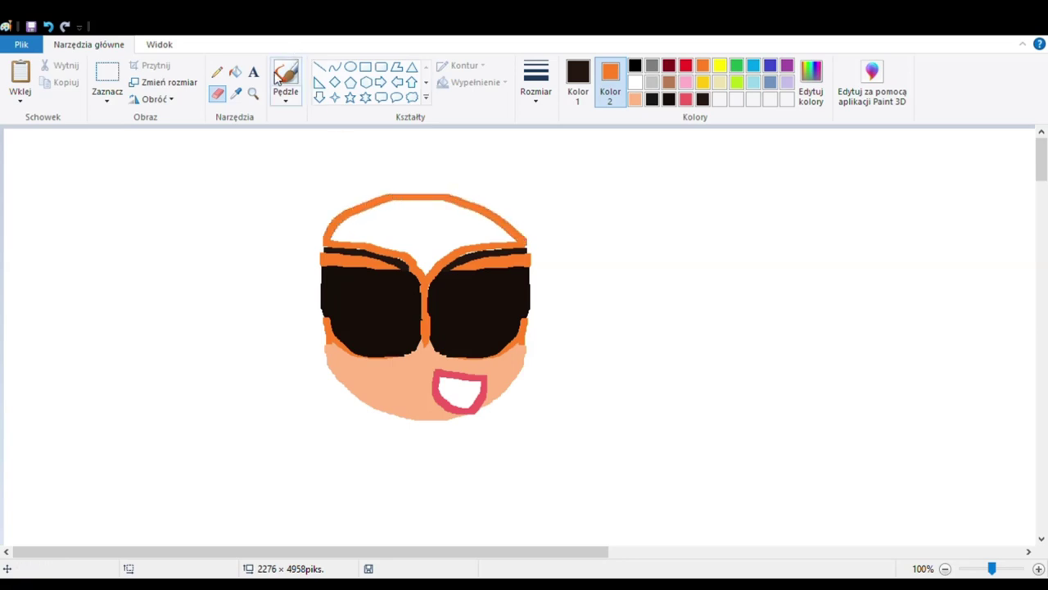
- Fill the forehead outline with orange
click(235, 71)
click(577, 80)
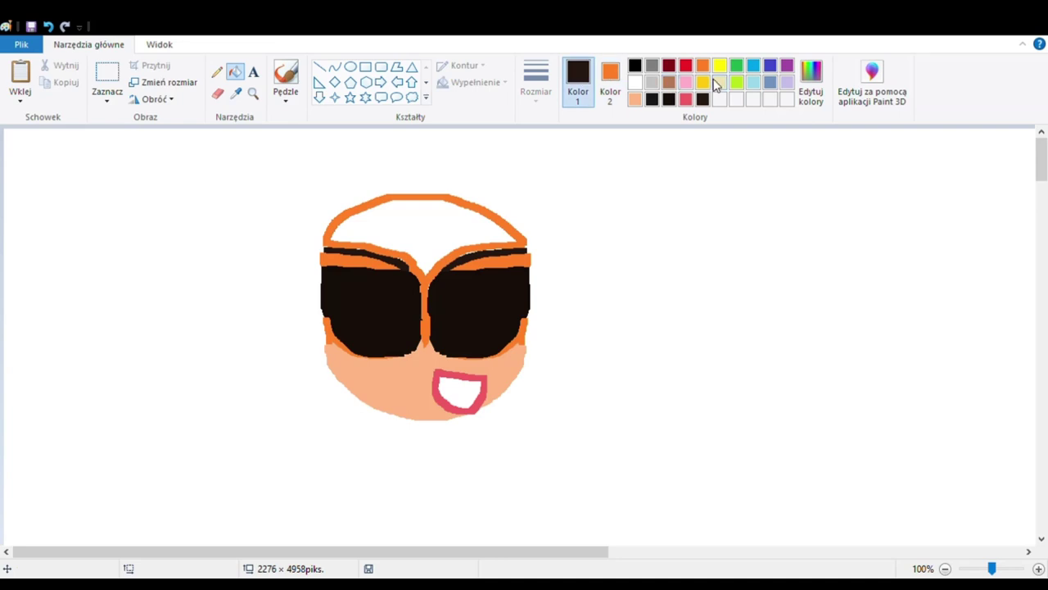
click(703, 65)
click(488, 236)
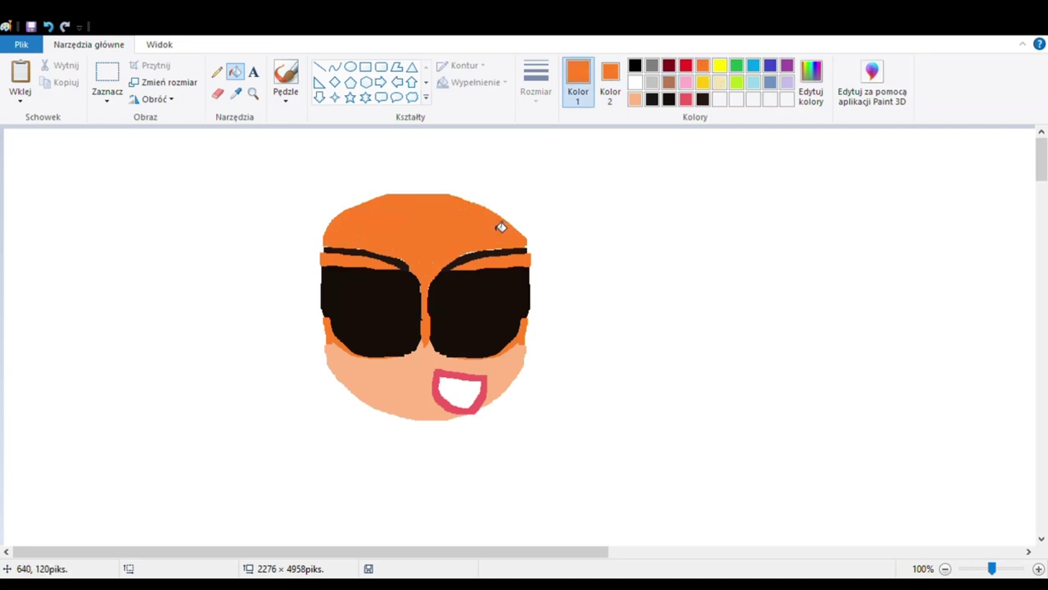
- Add a golden-yellow custom colour and draw a thickened strand from the upper right of the forehead down the right side of the face
click(702, 82)
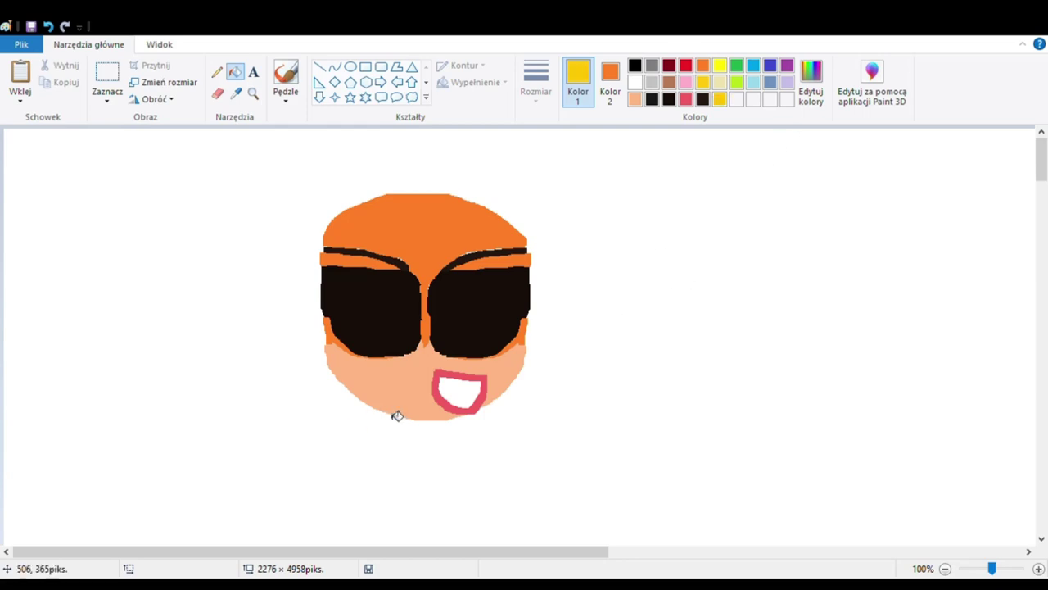
click(217, 93)
click(613, 95)
click(719, 99)
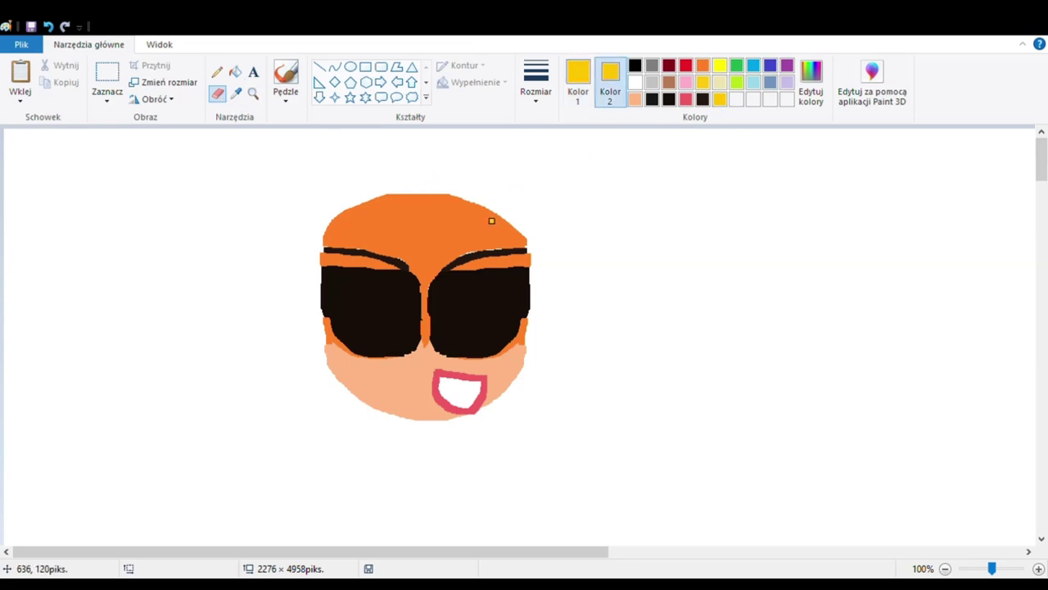
mouse_move(491, 220)
mouse_down()
mouse_move(518, 219)
mouse_move(540, 258)
mouse_move(540, 416)
mouse_up()
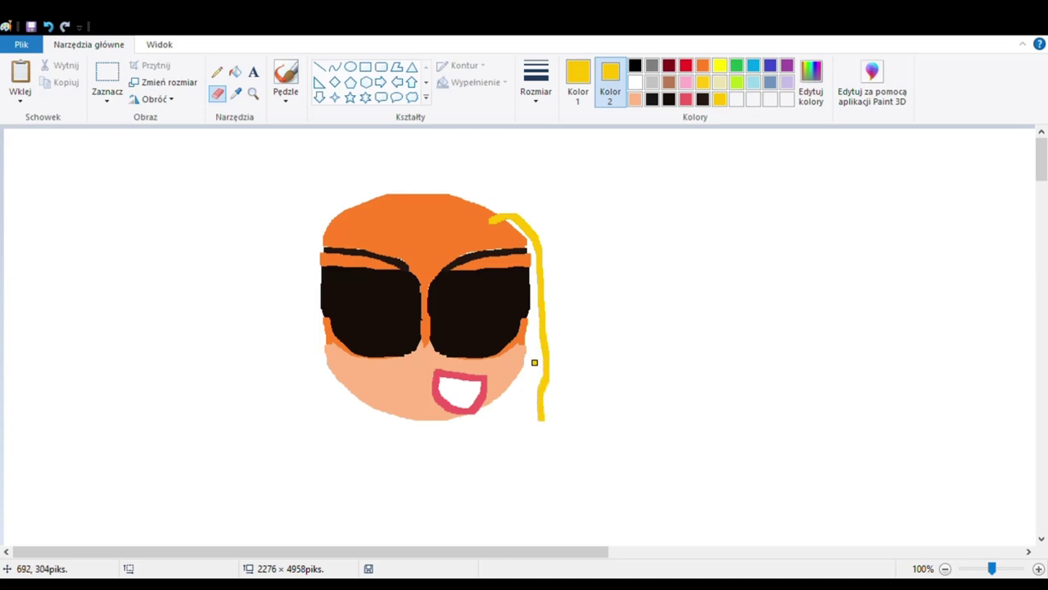
mouse_move(534, 227)
mouse_down()
mouse_move(550, 282)
mouse_move(544, 325)
mouse_up()
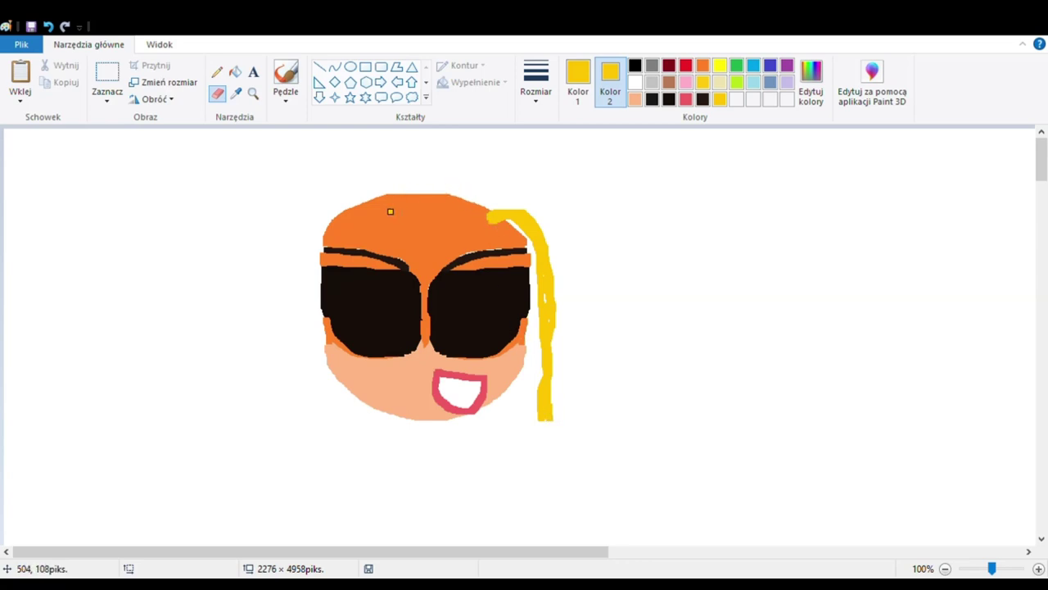
- Draw a cluster of short golden-yellow strokes rising from the top centre of the forehead
mouse_move(391, 211)
mouse_down()
mouse_move(382, 189)
mouse_move(389, 157)
mouse_up()
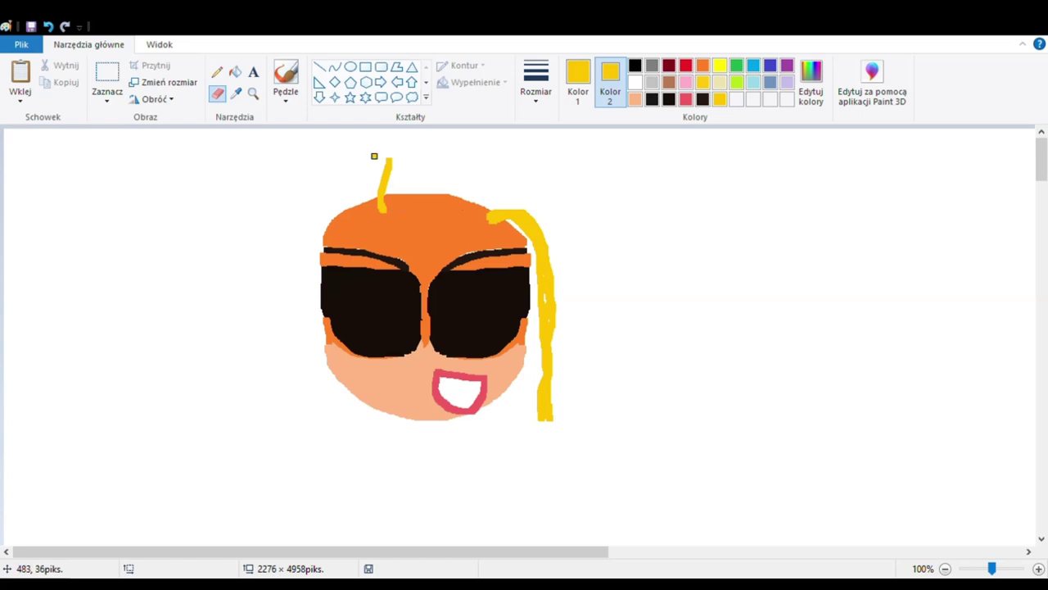
click(286, 75)
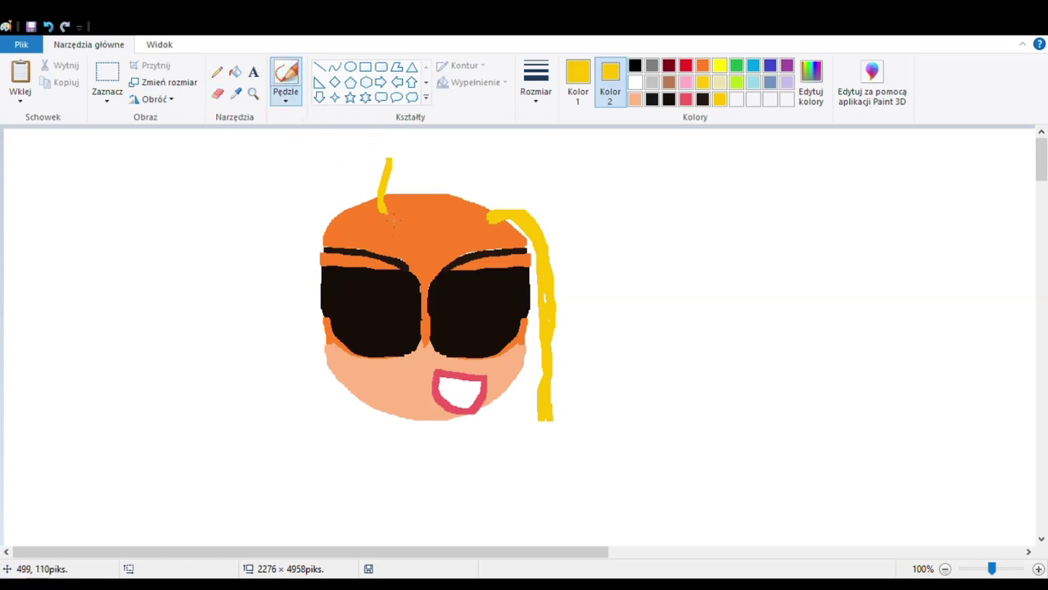
click(334, 69)
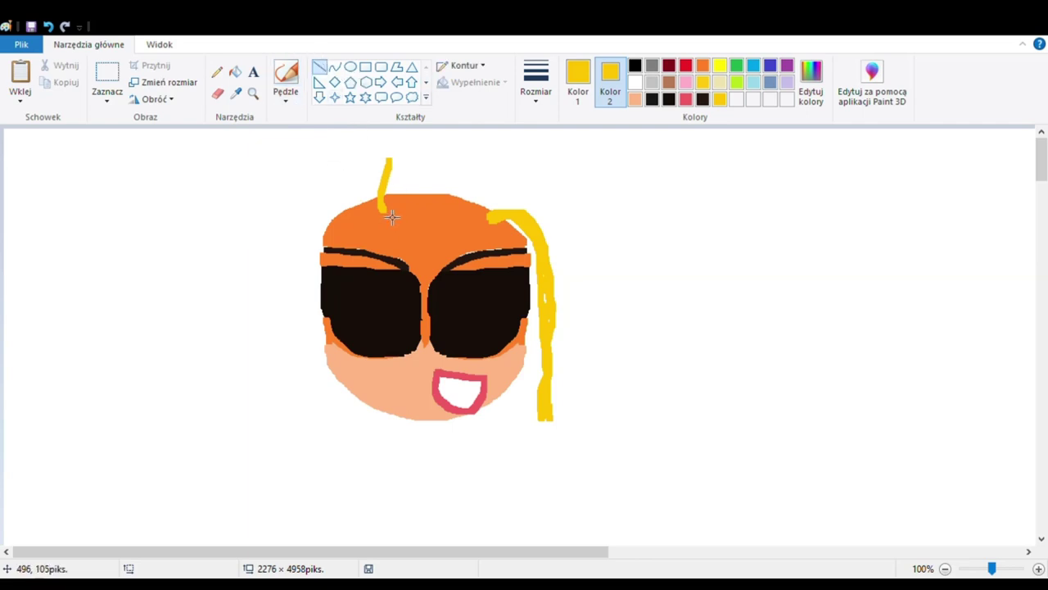
drag(388, 216, 399, 172)
drag(394, 218, 405, 167)
drag(398, 218, 398, 166)
click(365, 66)
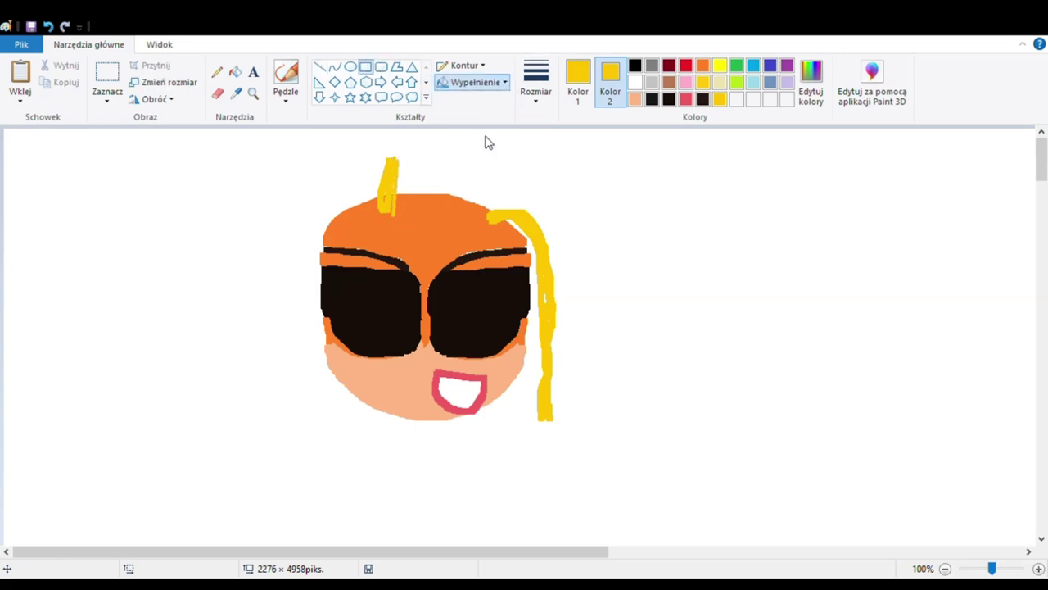
drag(375, 214, 474, 163)
click(48, 26)
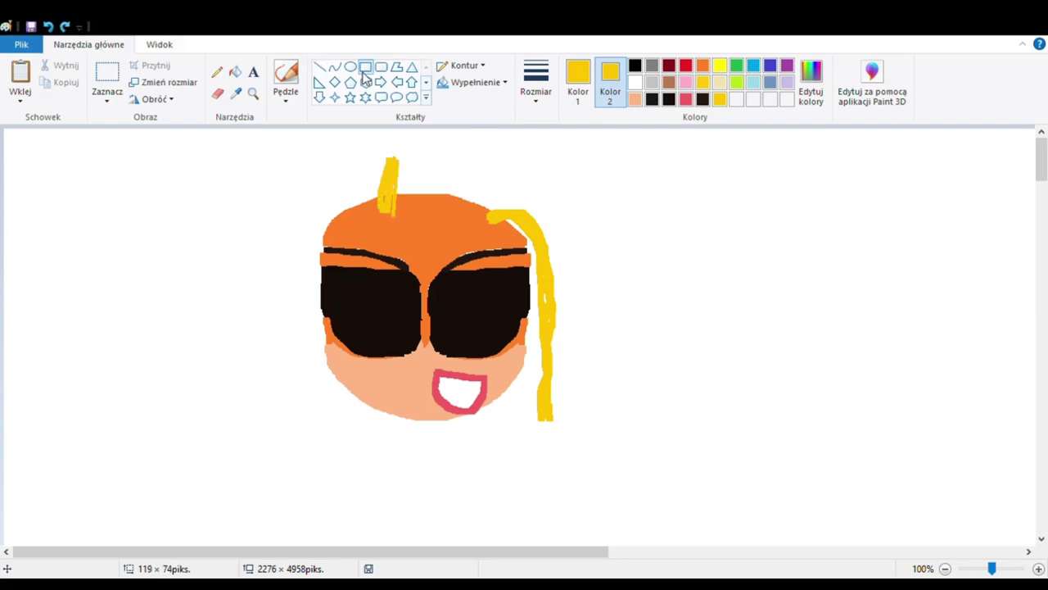
- Draw a filled golden-yellow ellipse of about 112 × 82 px as a bun on the head and shift it over the short strokes
click(350, 66)
mouse_move(376, 216)
mouse_down()
mouse_move(466, 163)
mouse_move(467, 148)
mouse_up()
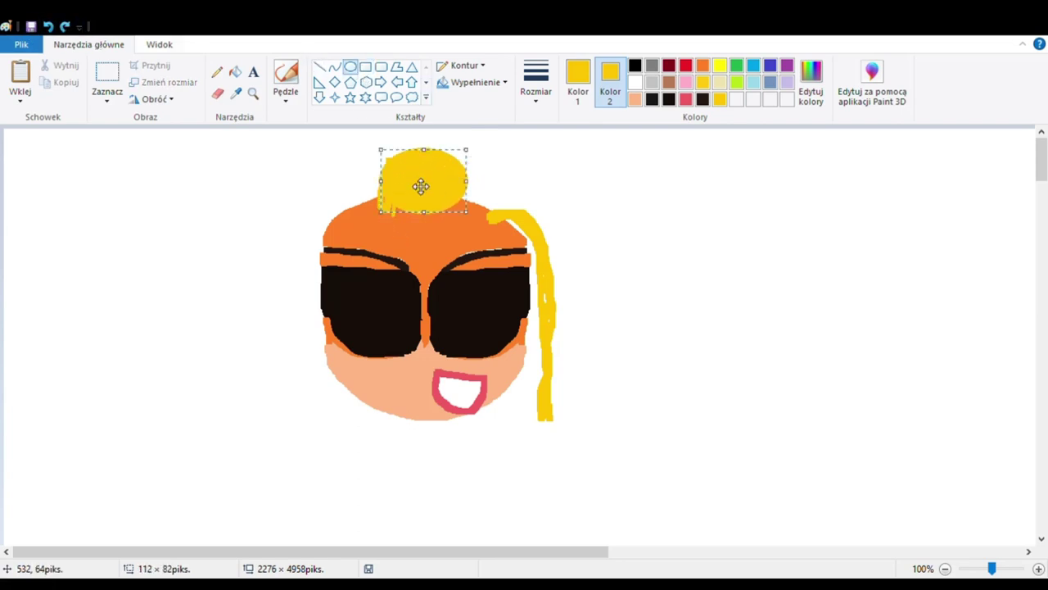
drag(421, 185, 414, 192)
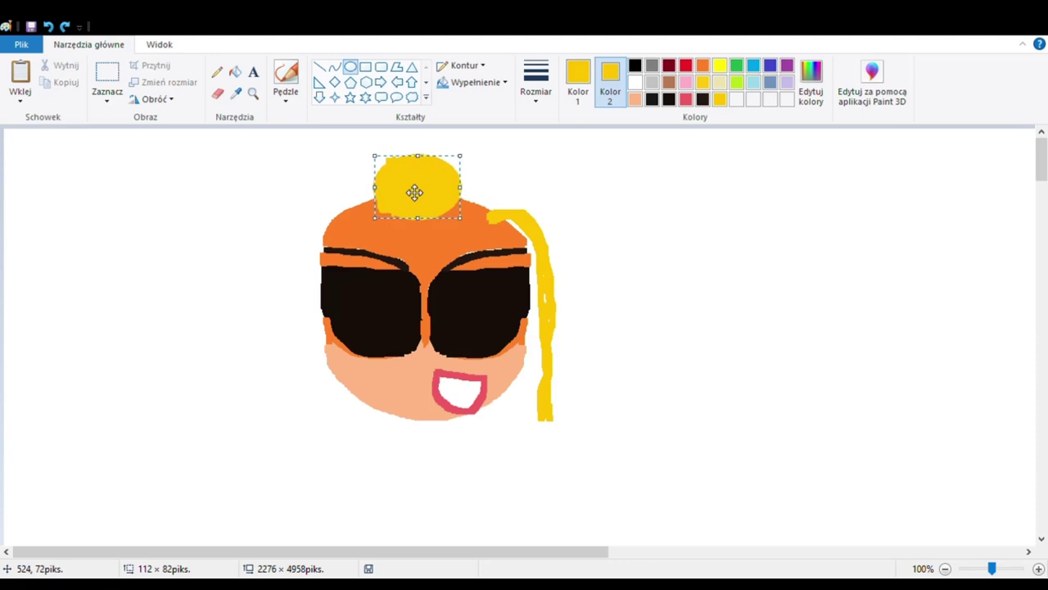
click(552, 175)
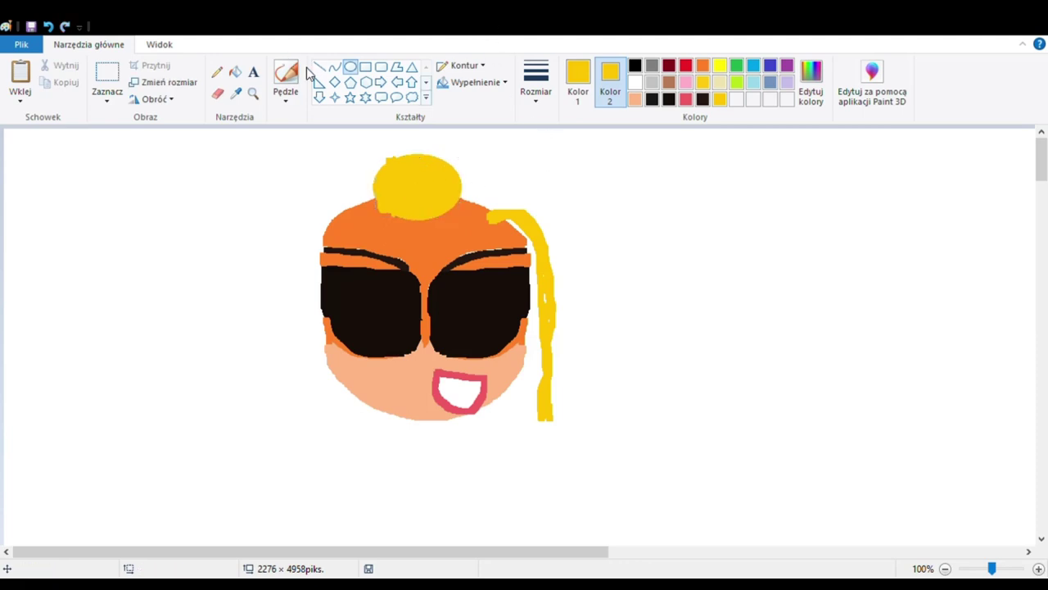
- Draw golden-yellow strands from the bun to the long right strand and down the left edge of the forehead
click(217, 93)
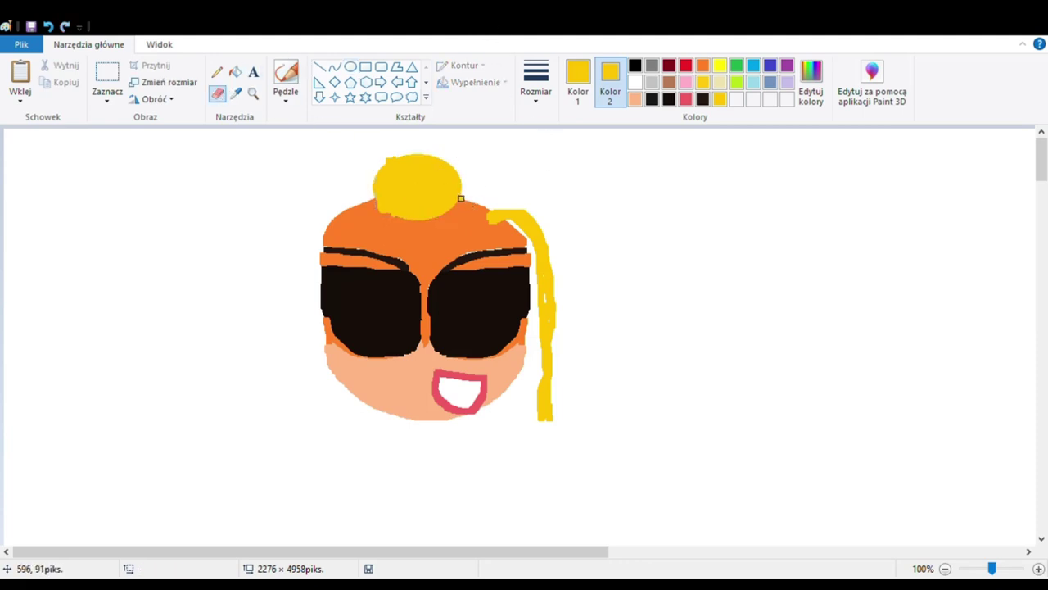
mouse_move(456, 192)
mouse_down()
mouse_move(497, 209)
mouse_move(456, 180)
mouse_move(470, 196)
mouse_move(467, 185)
mouse_move(490, 189)
mouse_move(523, 209)
mouse_up()
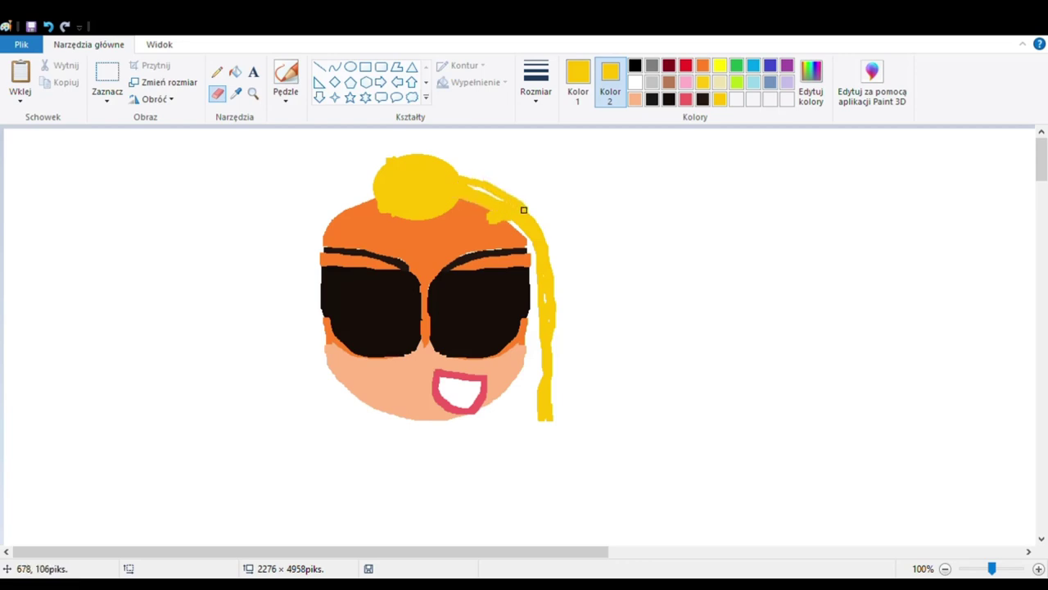
drag(378, 193, 347, 208)
- Add a dark-gold custom colour, close the gap between chin and right strand with it, and fill the enclosed area beside the face
click(579, 90)
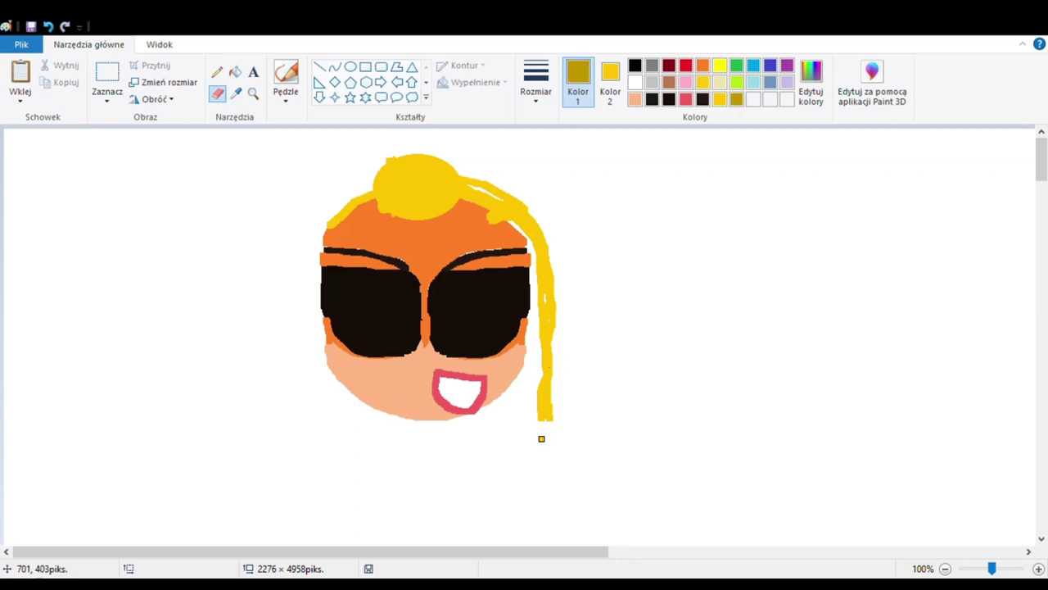
click(610, 82)
click(737, 99)
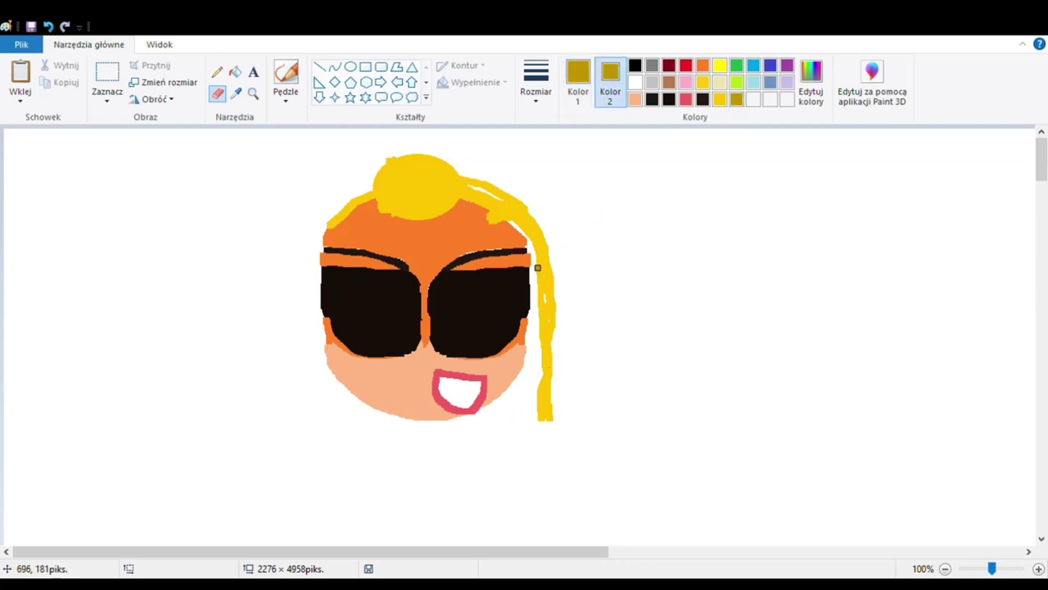
drag(523, 421, 491, 407)
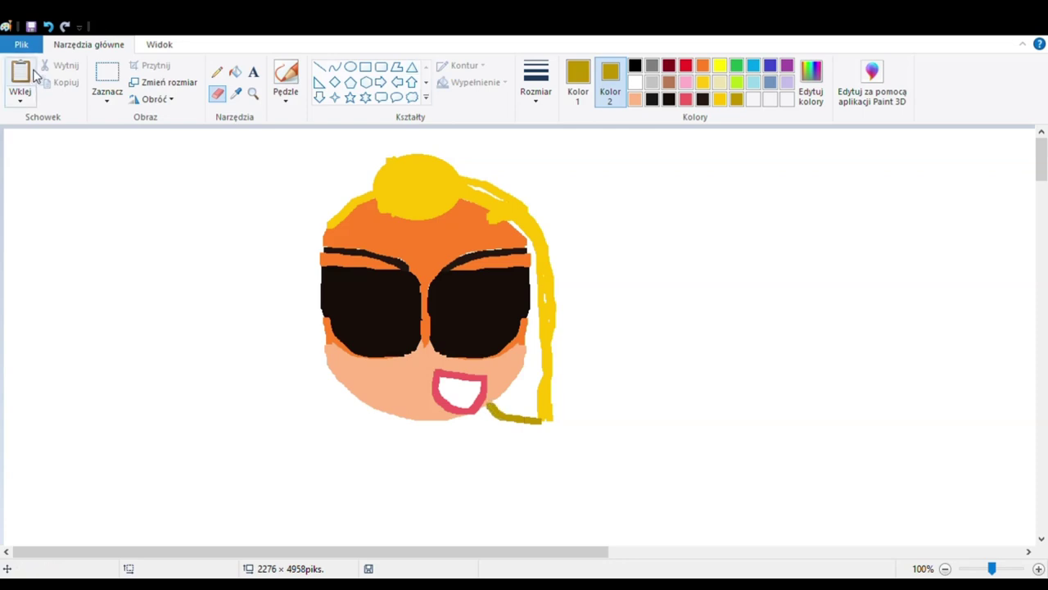
click(235, 71)
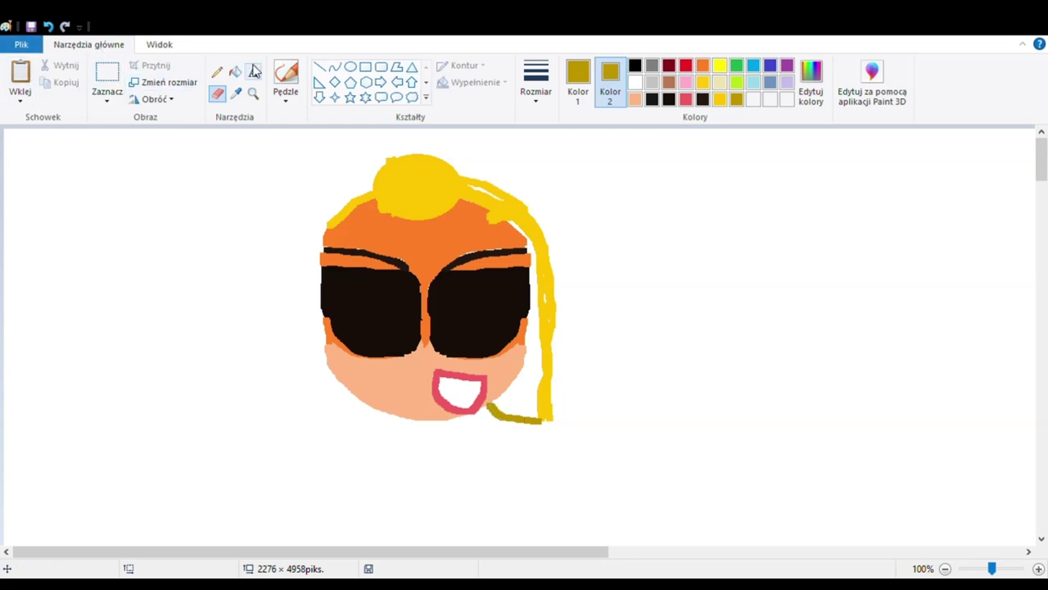
click(532, 384)
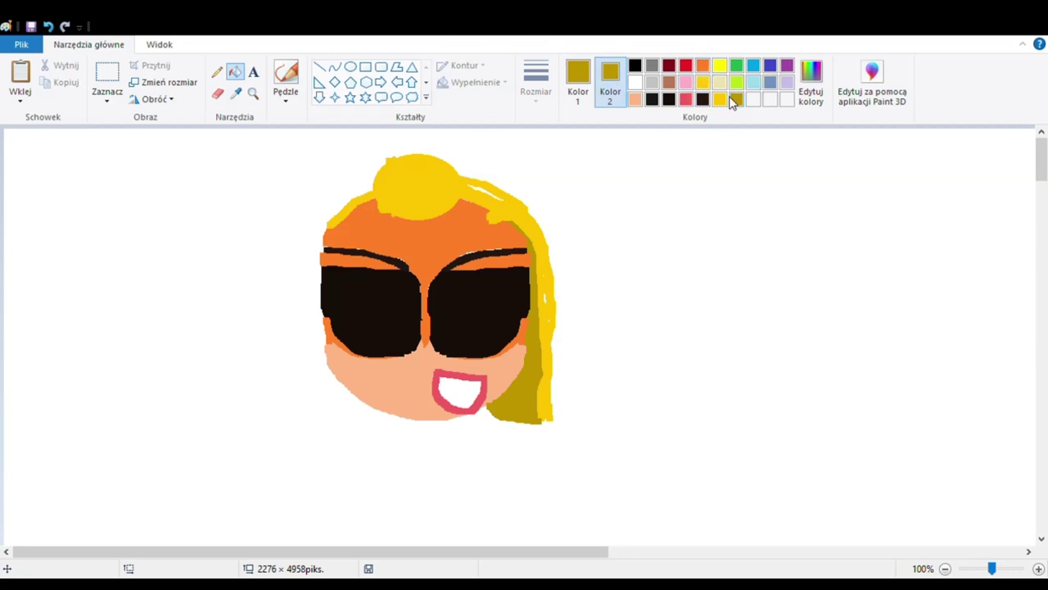
- Draw a thickened dark-gold strand down the left side of the face, from the forehead to chin level
click(719, 99)
click(217, 93)
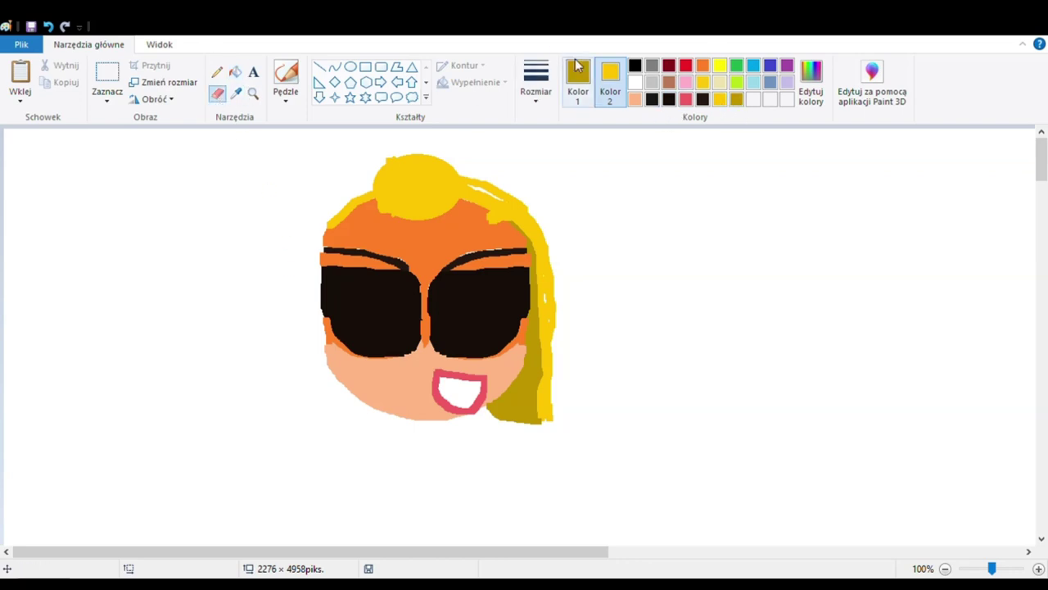
click(577, 80)
click(613, 78)
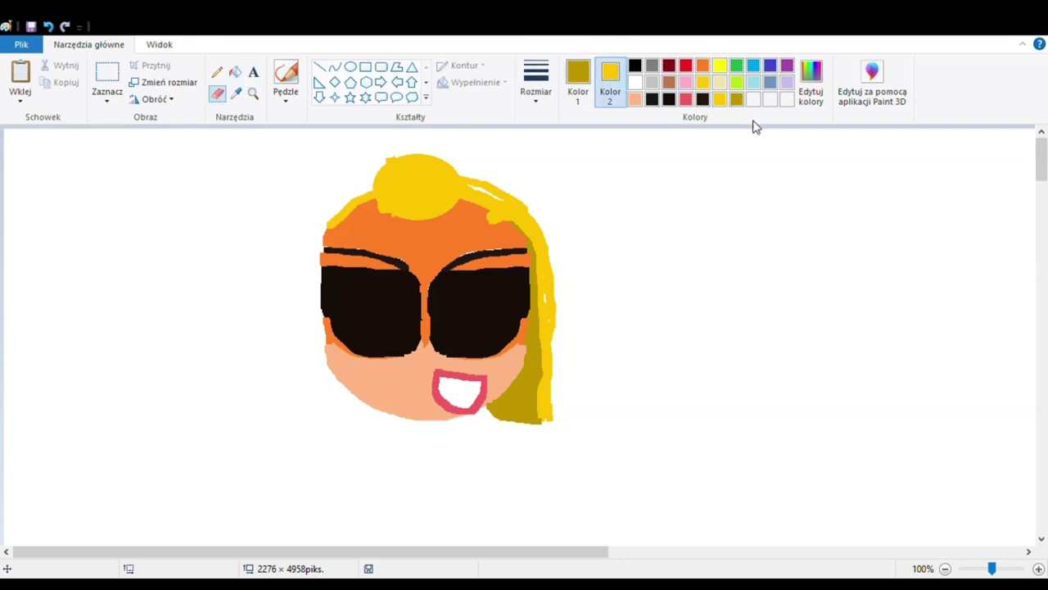
click(733, 98)
drag(326, 336, 334, 417)
mouse_move(332, 352)
mouse_down()
mouse_move(317, 329)
mouse_move(325, 239)
mouse_move(326, 329)
mouse_move(314, 290)
mouse_move(327, 416)
mouse_move(319, 424)
mouse_move(321, 340)
mouse_move(323, 380)
mouse_up()
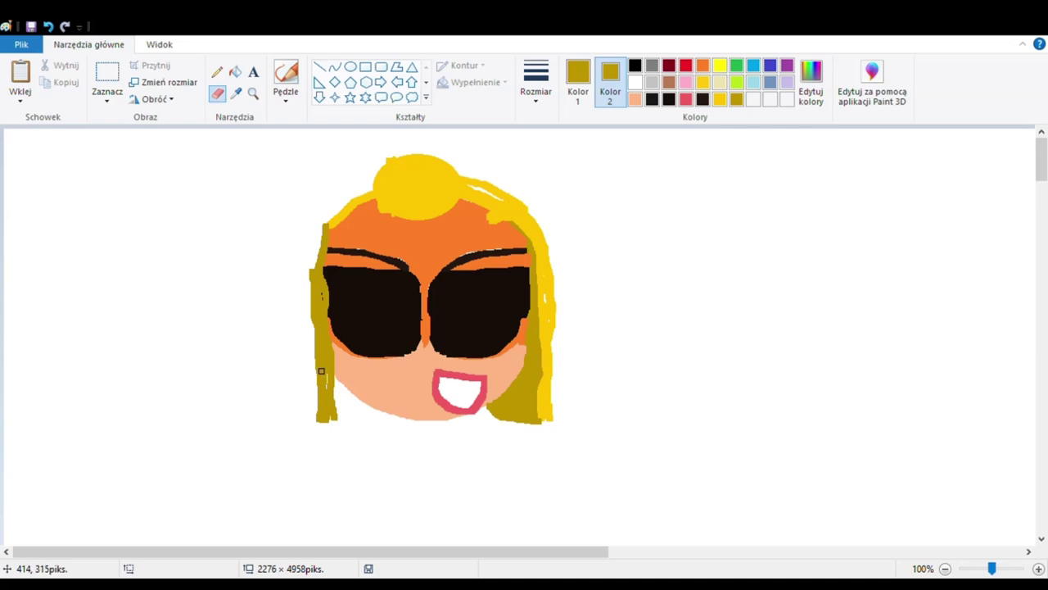
- Thicken the middle of the upper lip with pinkish red, and add a dark navy custom colour
click(686, 99)
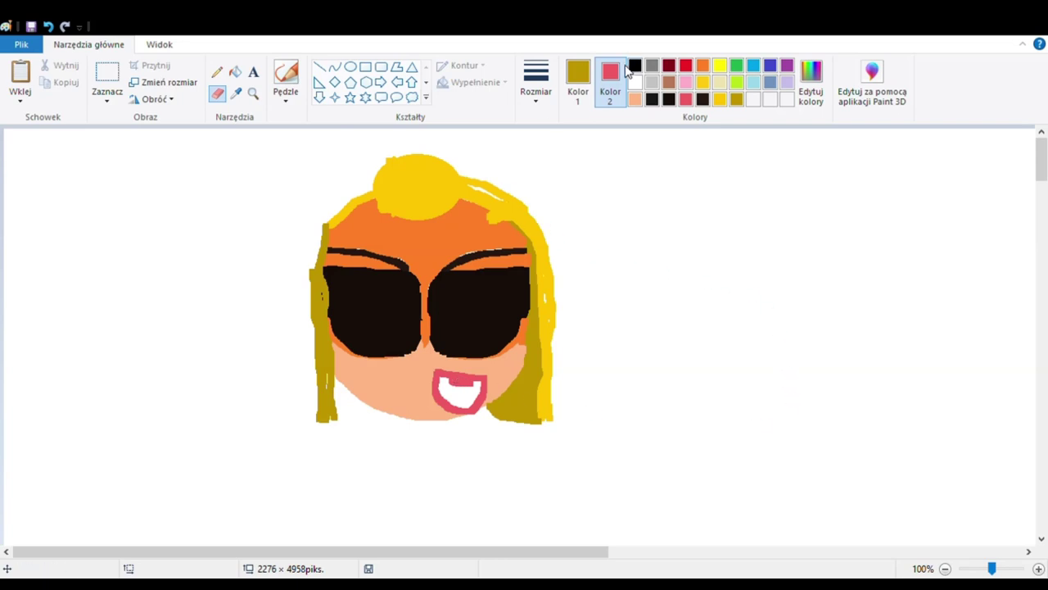
click(577, 82)
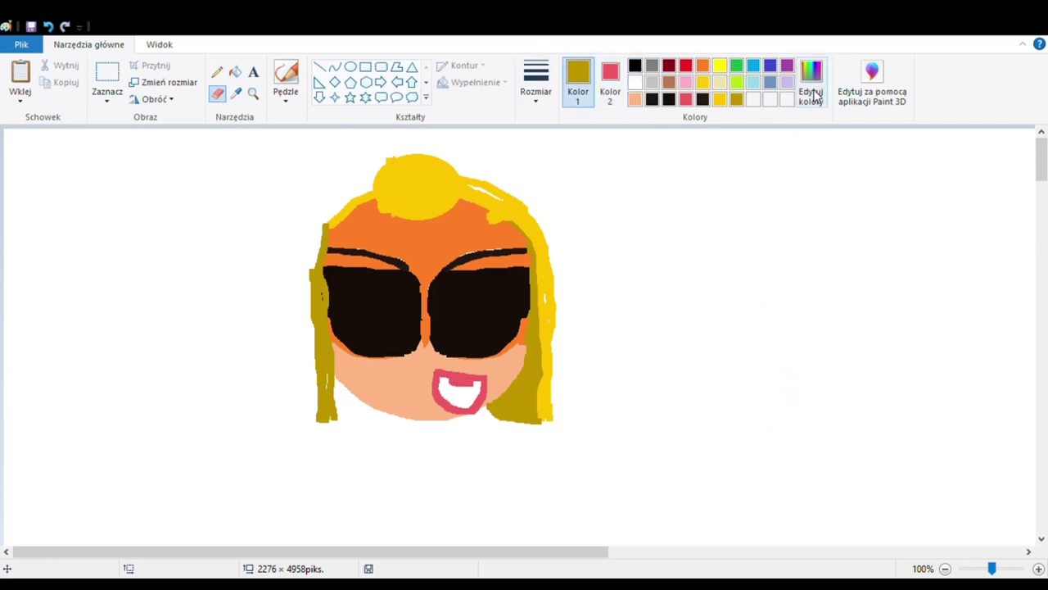
click(770, 66)
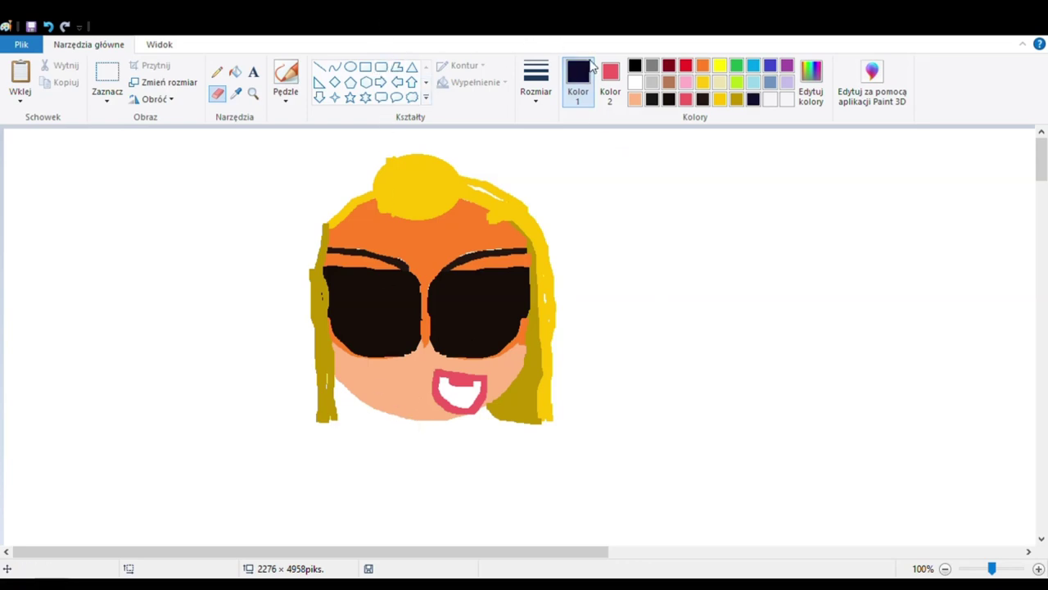
- Draw a rounded orange neck outline below the chin and fill it with orange
click(703, 68)
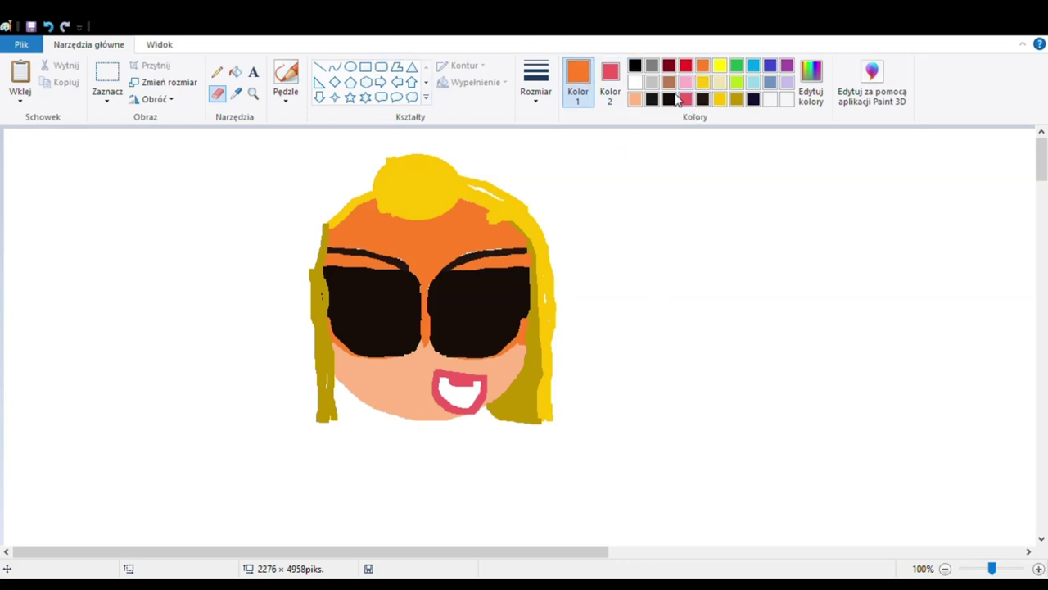
click(610, 80)
click(703, 66)
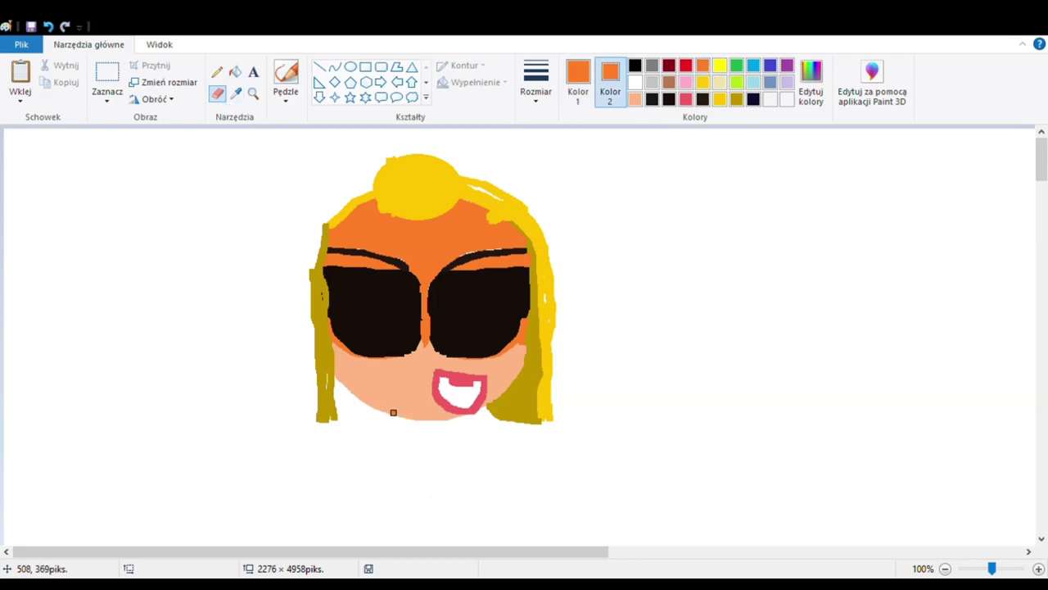
mouse_move(393, 412)
mouse_down()
mouse_move(403, 460)
mouse_move(429, 476)
mouse_move(457, 463)
mouse_move(463, 413)
mouse_up()
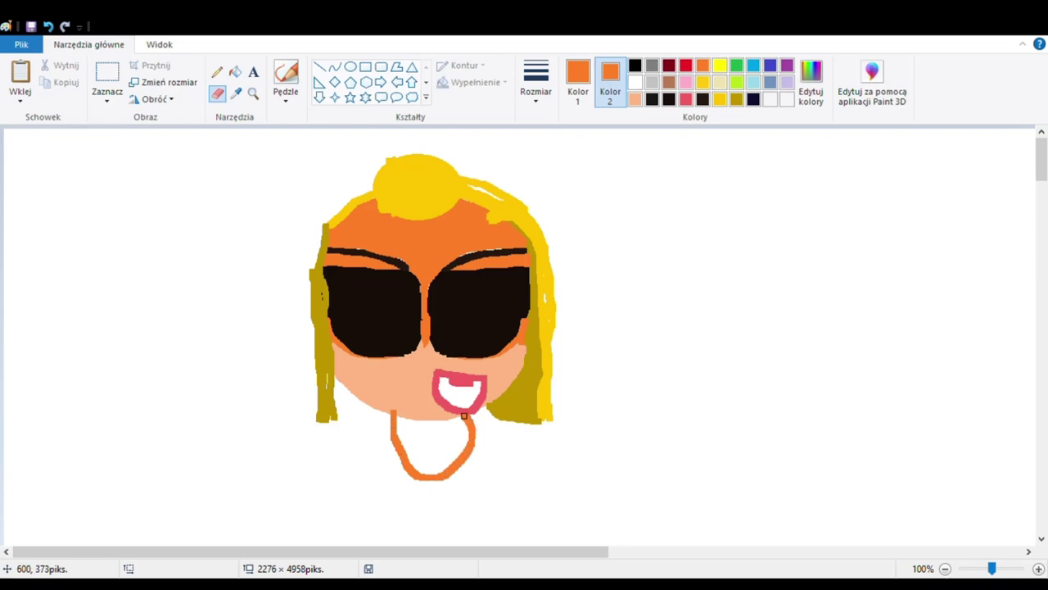
click(235, 72)
click(420, 457)
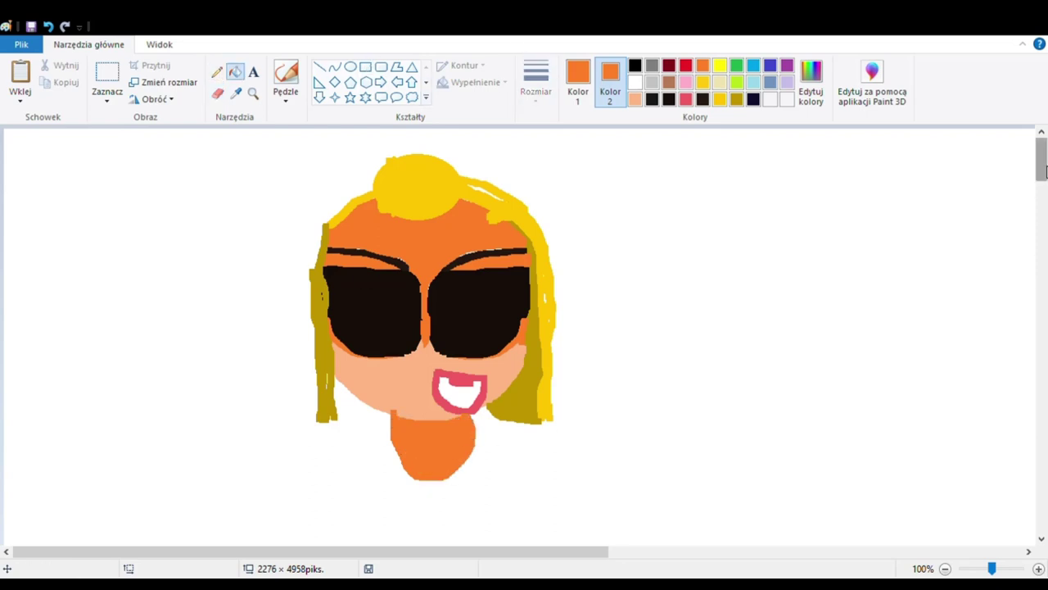
- Trace a dark navy neckline around the sides and bottom of the orange neck
drag(1045, 169, 1044, 186)
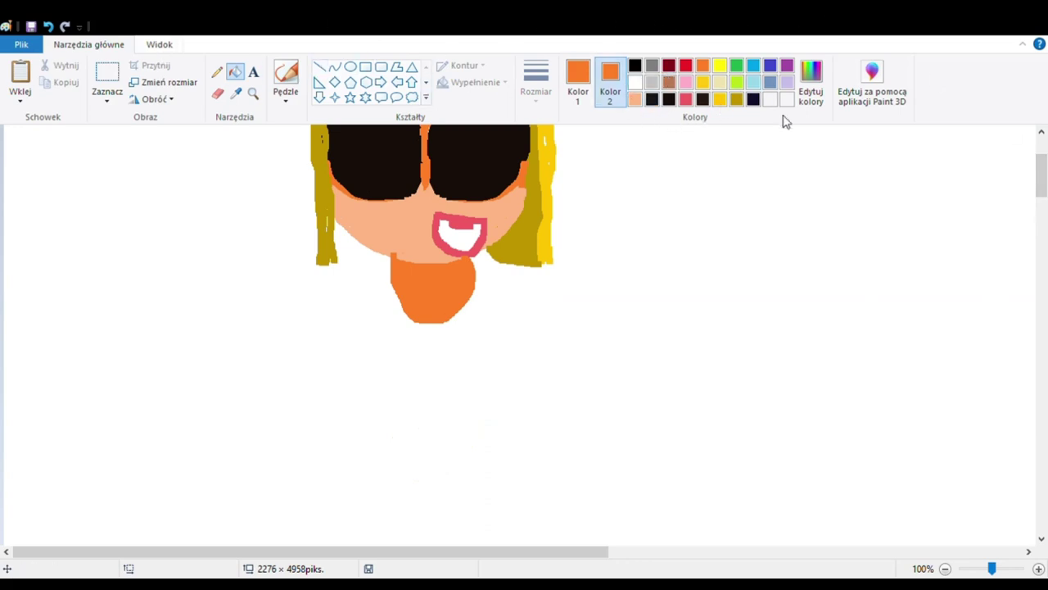
click(754, 100)
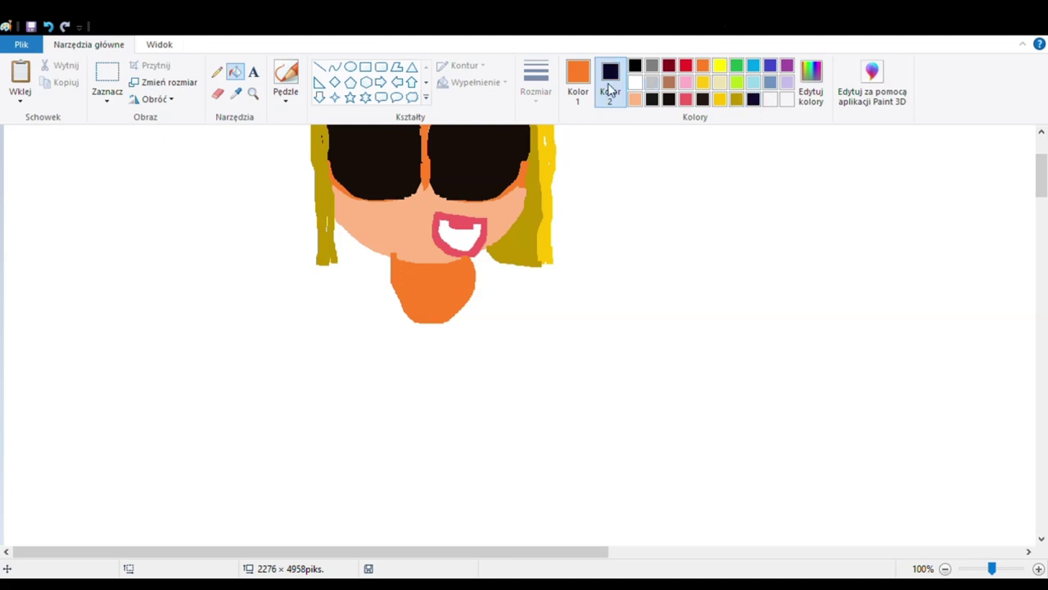
click(217, 97)
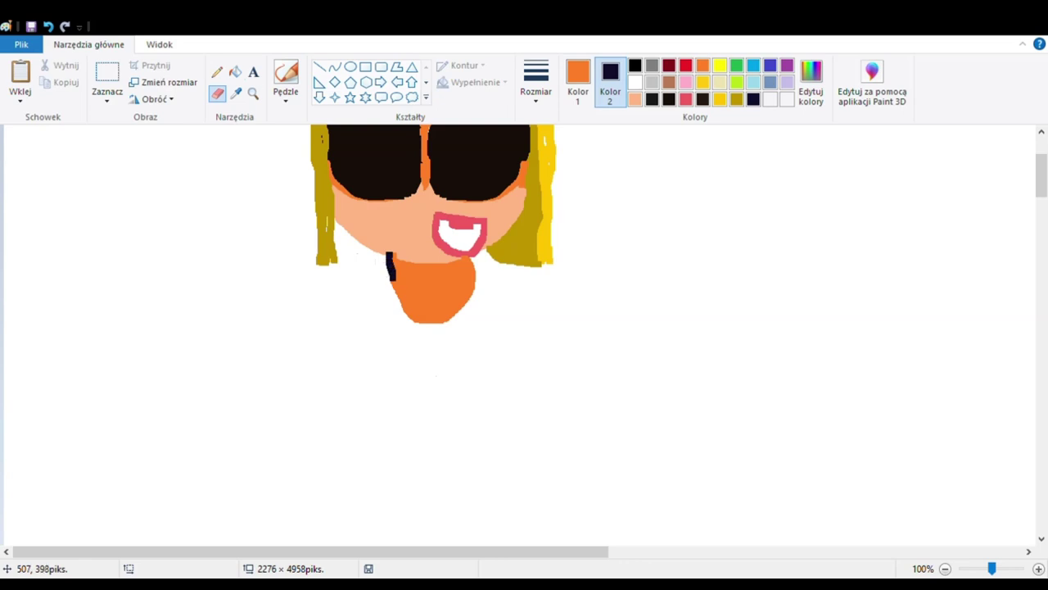
mouse_move(392, 278)
mouse_down()
mouse_move(415, 326)
mouse_move(468, 317)
mouse_up()
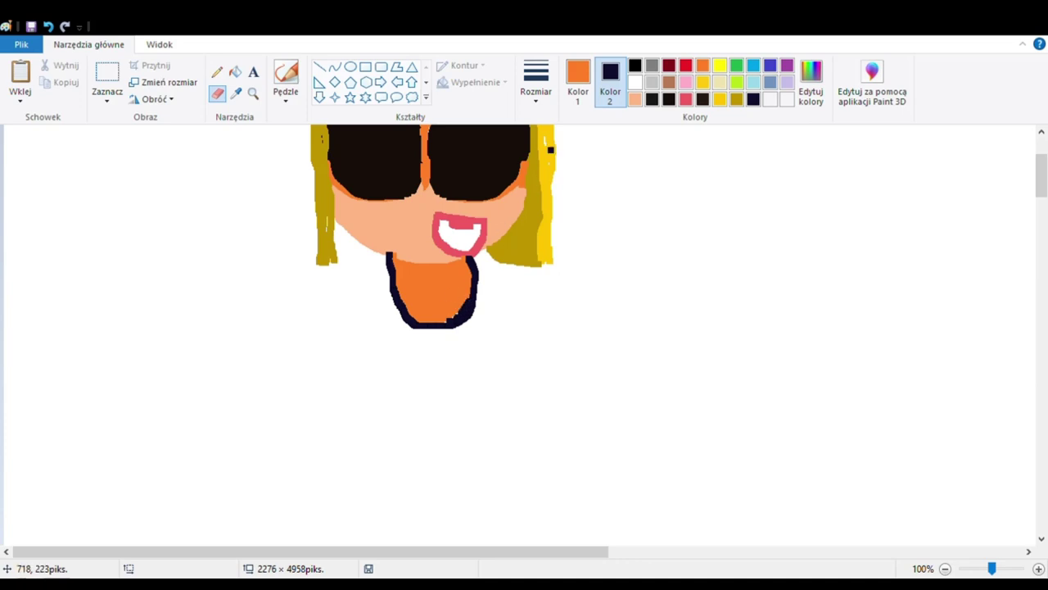
- Paint a thin light-grey necklace with a small pendant on the neck using the brush
click(578, 82)
click(652, 82)
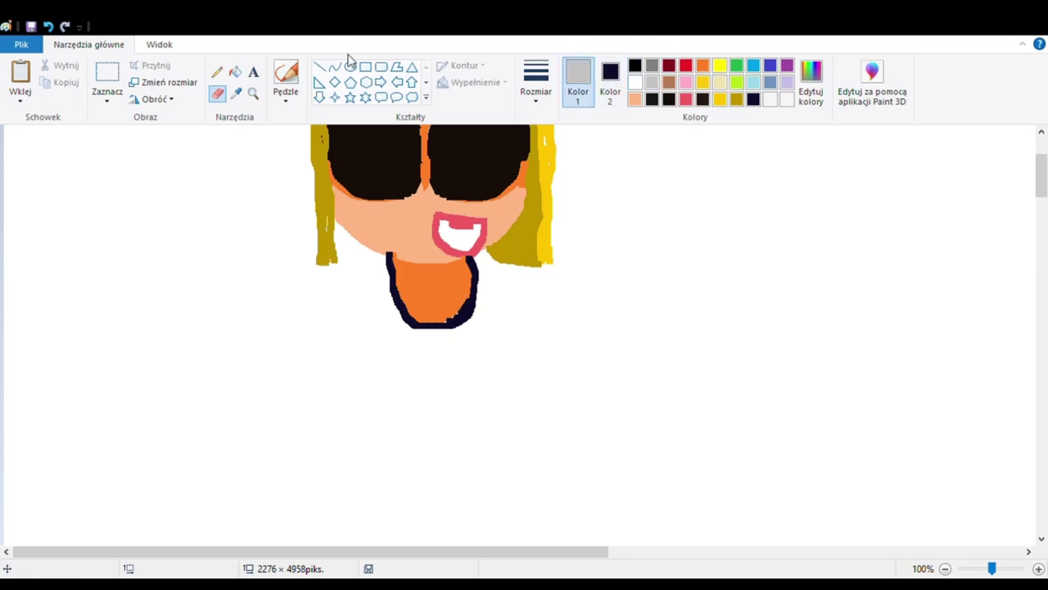
click(282, 72)
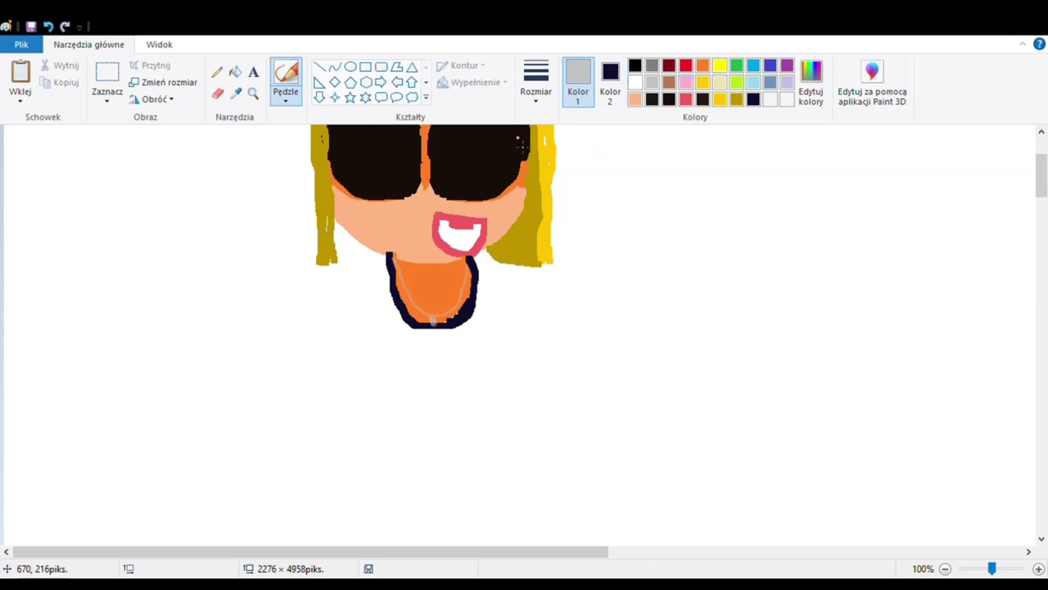
- Outline a boxy torso in dark navy around and below the neckline, and fill it with the same navy
scroll(565, 156, up, 3)
scroll(565, 153, down, 2)
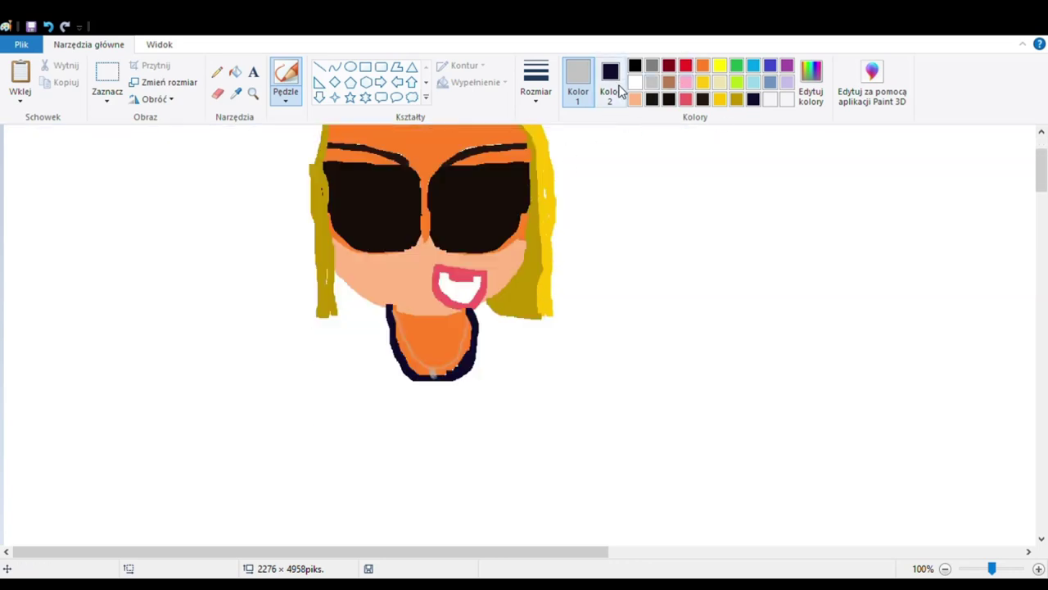
click(216, 95)
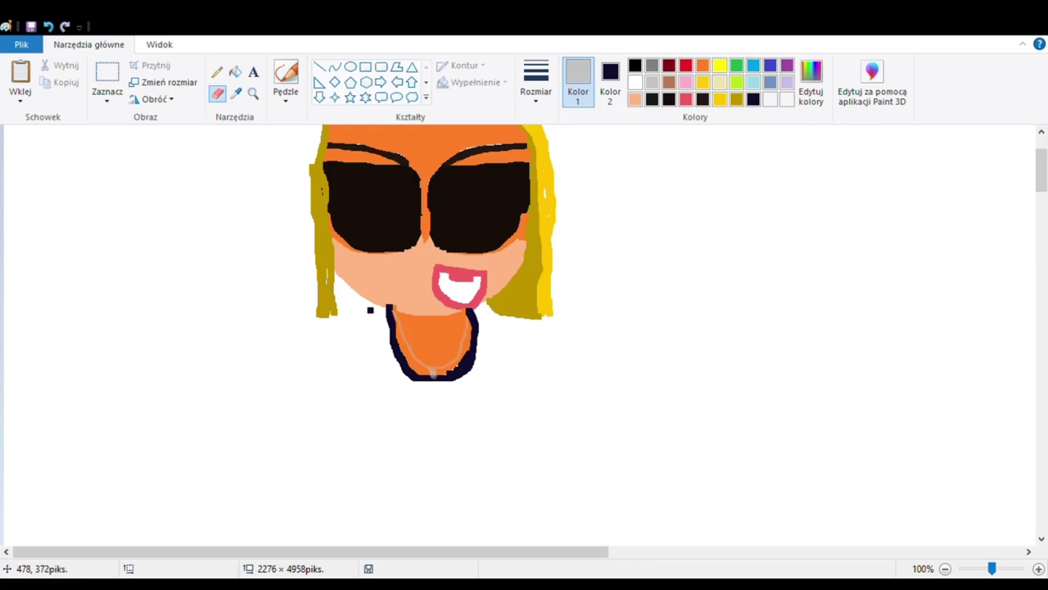
mouse_move(371, 303)
mouse_down()
mouse_move(378, 446)
mouse_move(496, 442)
mouse_up()
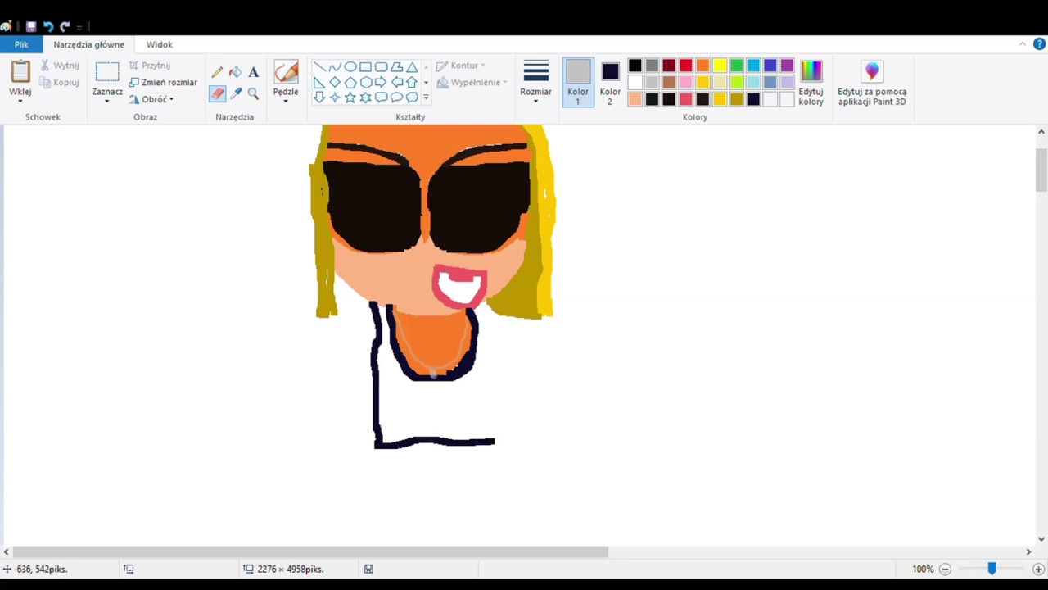
click(319, 67)
click(754, 99)
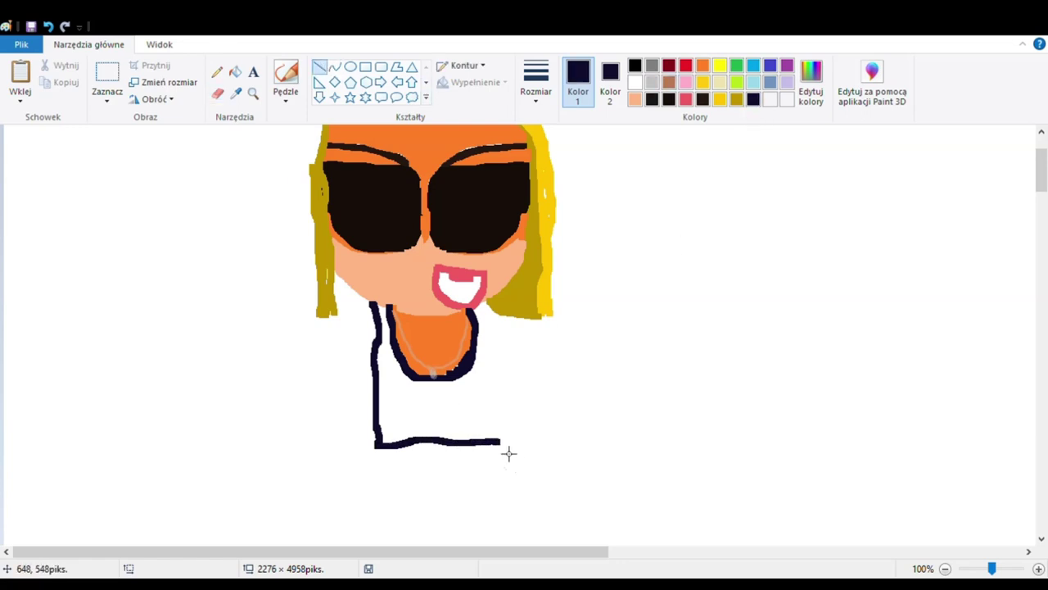
drag(499, 443, 498, 310)
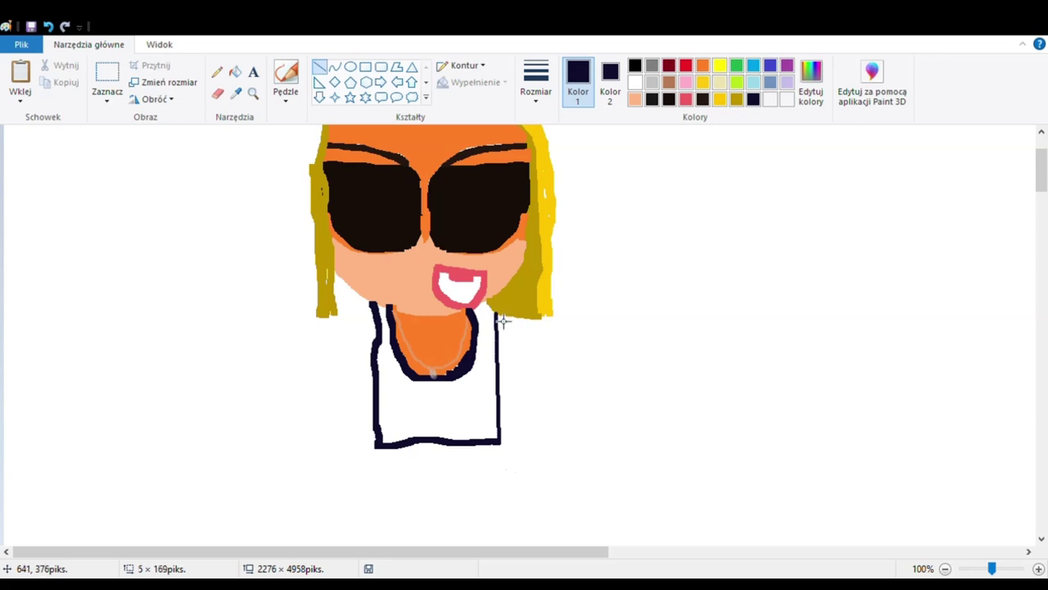
click(592, 326)
click(234, 72)
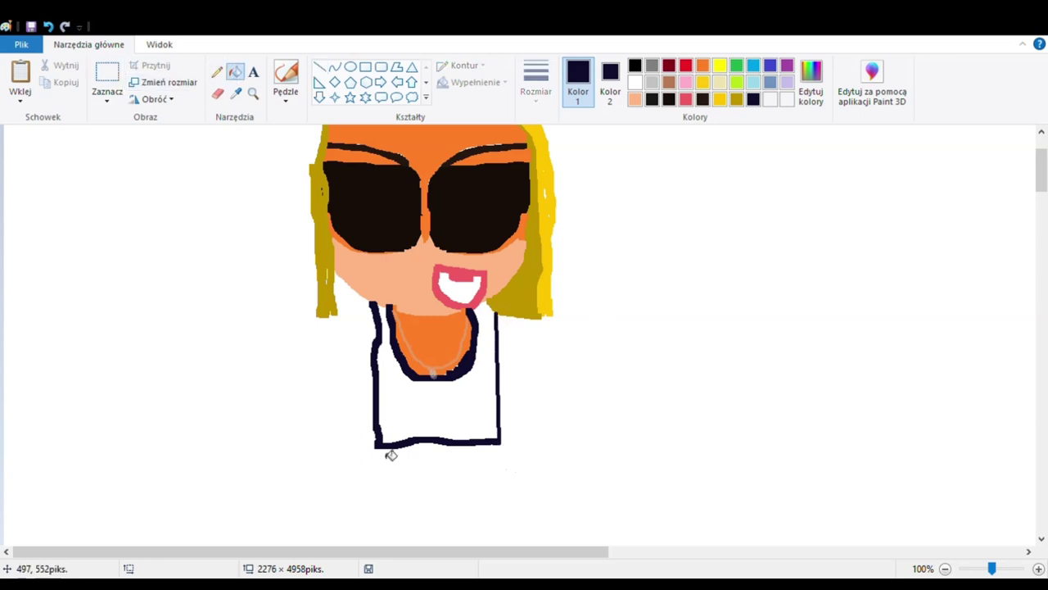
click(431, 423)
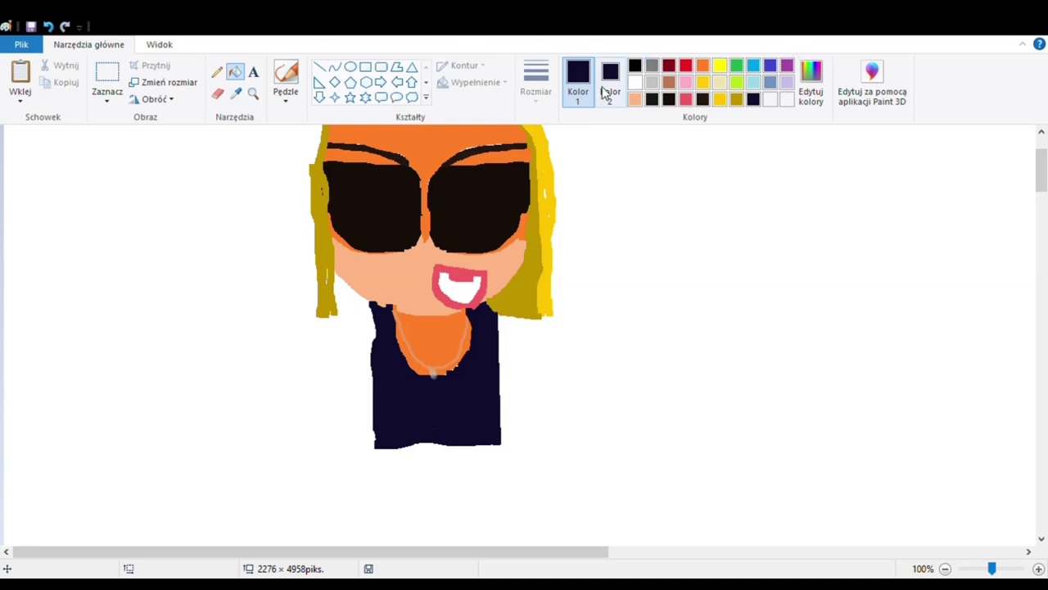
- Draw a dark navy sleeve outline along the torso's right side and fill it with navy
click(217, 93)
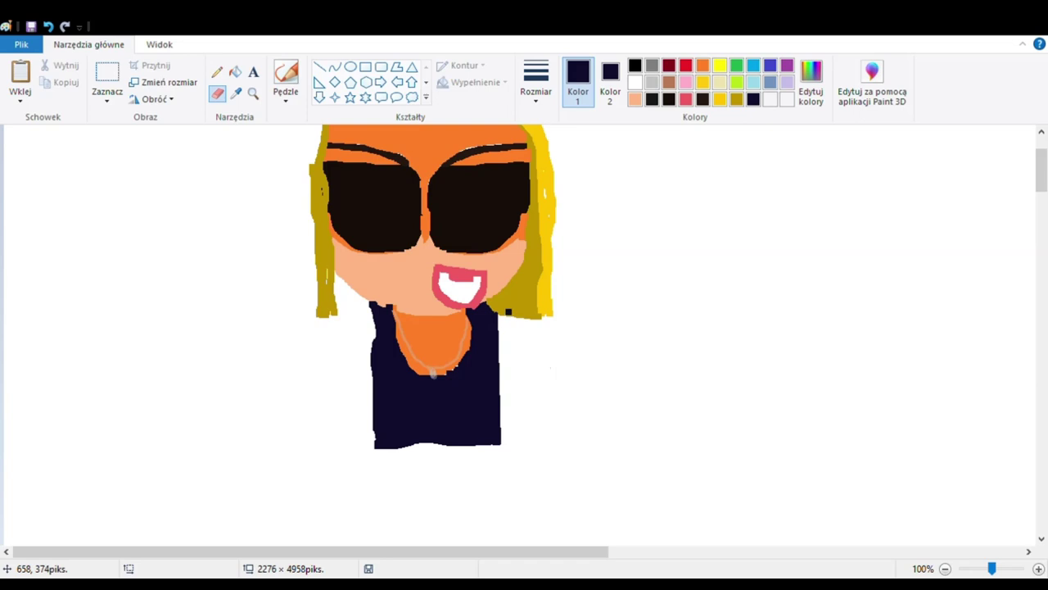
mouse_move(512, 316)
mouse_down()
mouse_move(527, 375)
mouse_move(524, 421)
mouse_up()
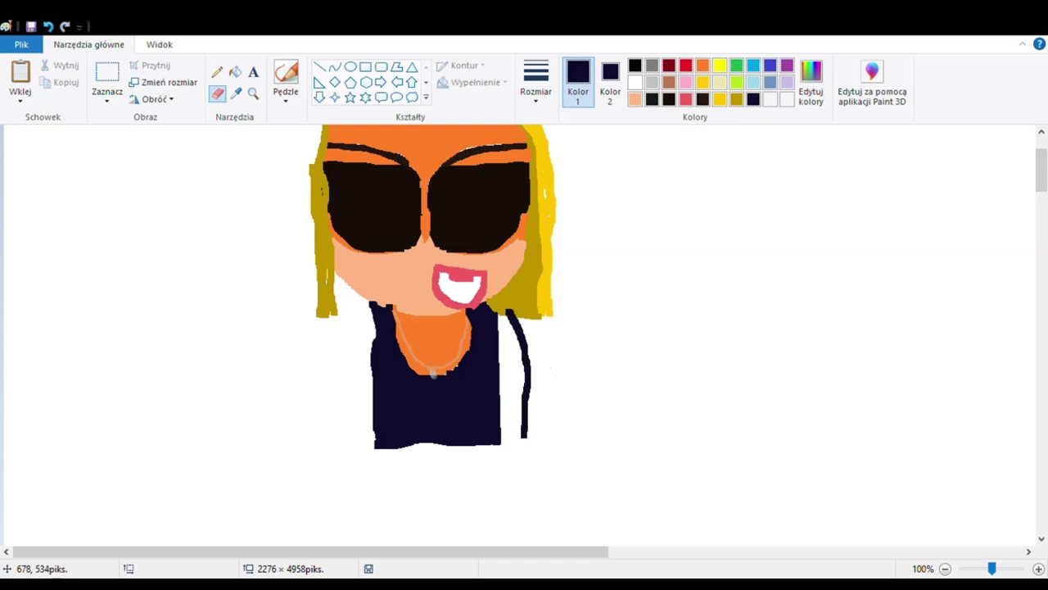
click(48, 26)
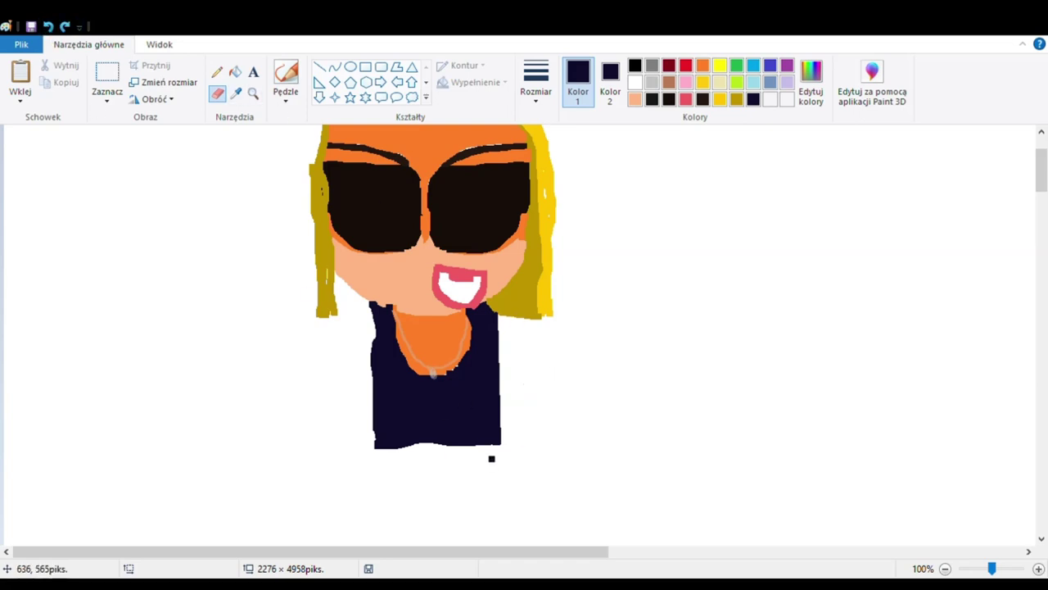
drag(500, 446, 526, 447)
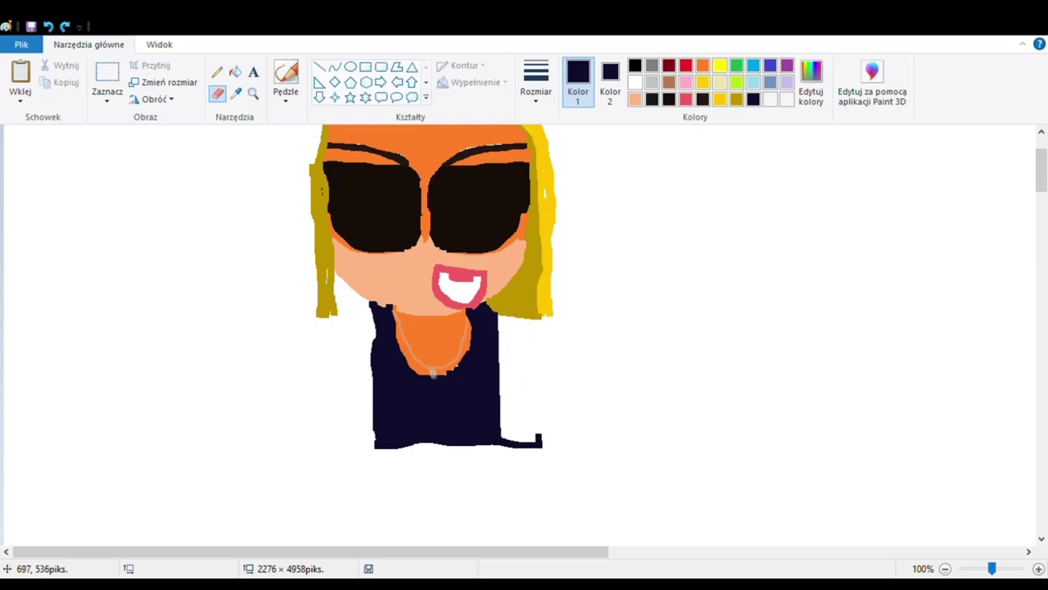
mouse_move(538, 364)
mouse_down()
mouse_move(521, 315)
mouse_move(509, 312)
mouse_up()
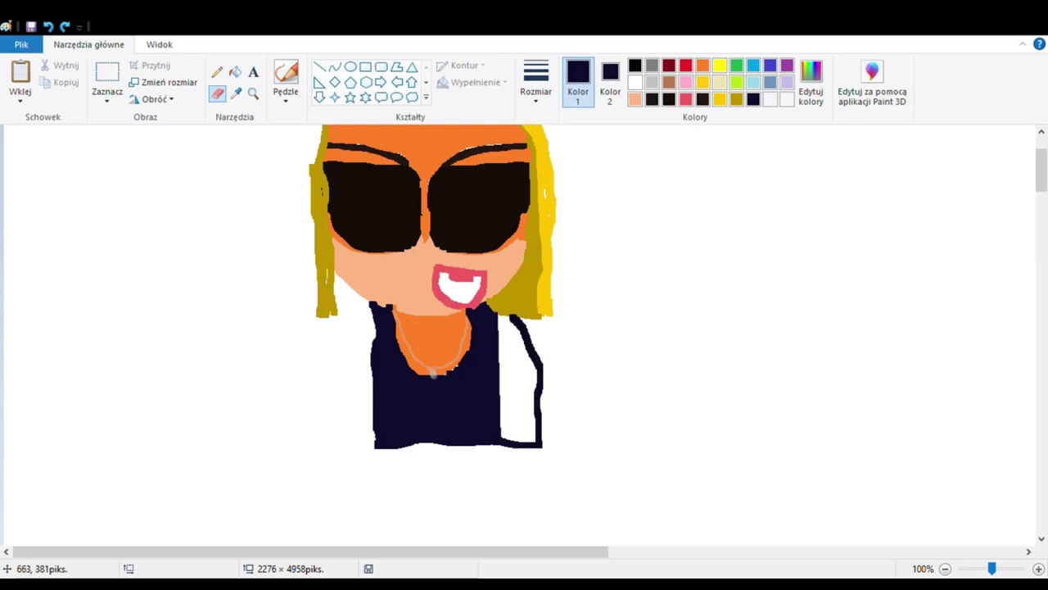
click(235, 72)
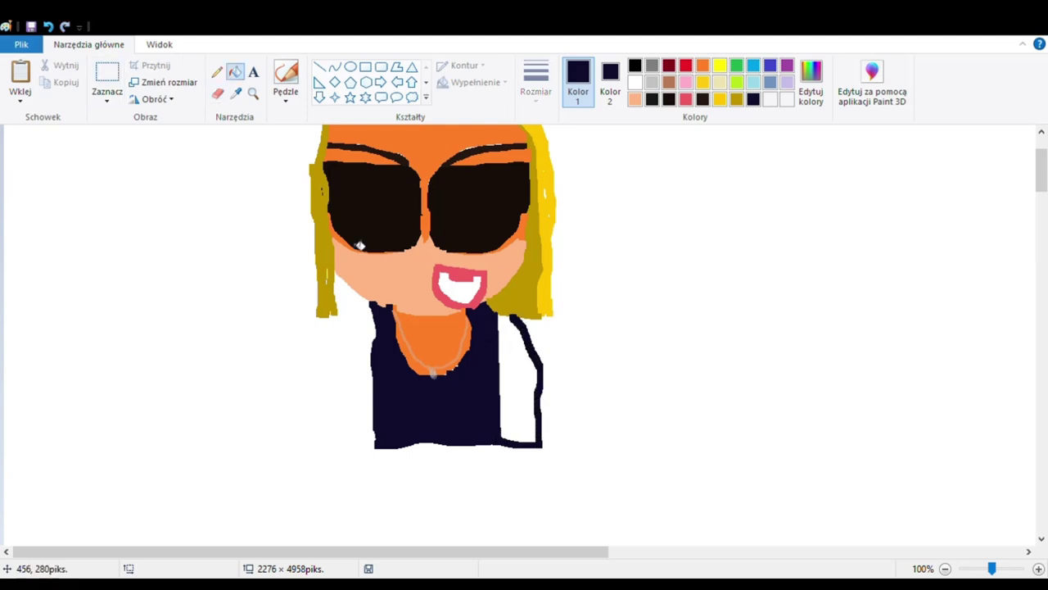
click(510, 390)
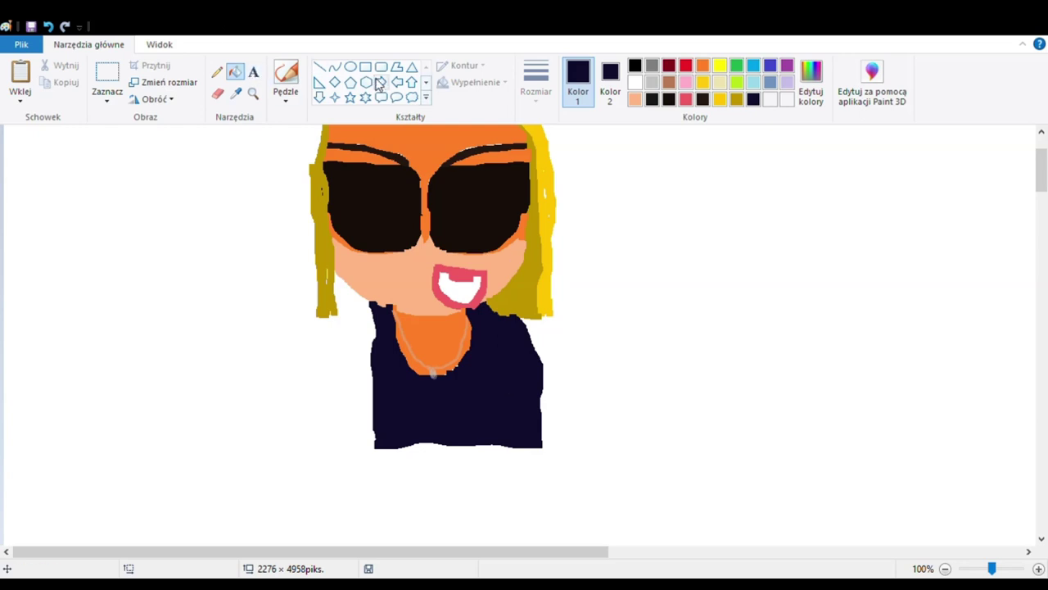
- Outline a rounded sleeve on the torso's left side in dark navy and fill it with navy
click(218, 93)
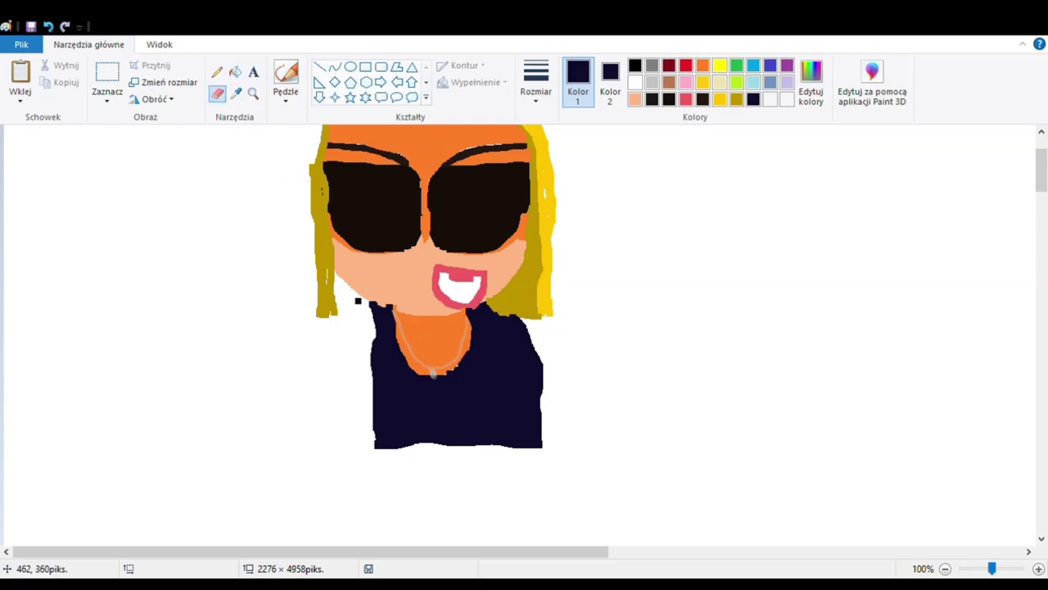
mouse_move(366, 298)
mouse_down()
mouse_move(347, 301)
mouse_move(325, 363)
mouse_move(324, 423)
mouse_move(355, 447)
mouse_move(383, 448)
mouse_up()
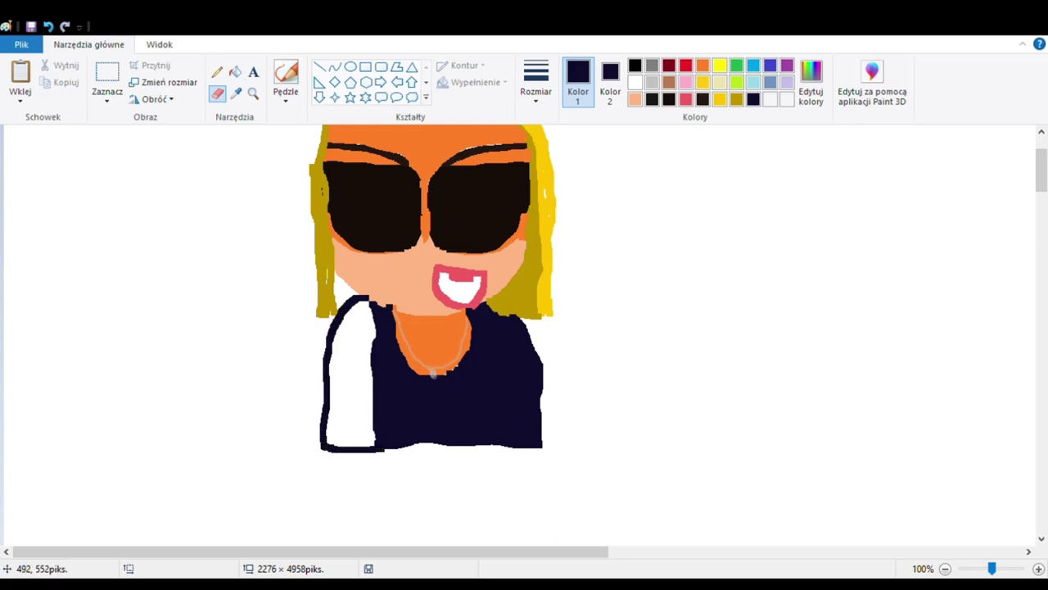
click(235, 71)
click(357, 389)
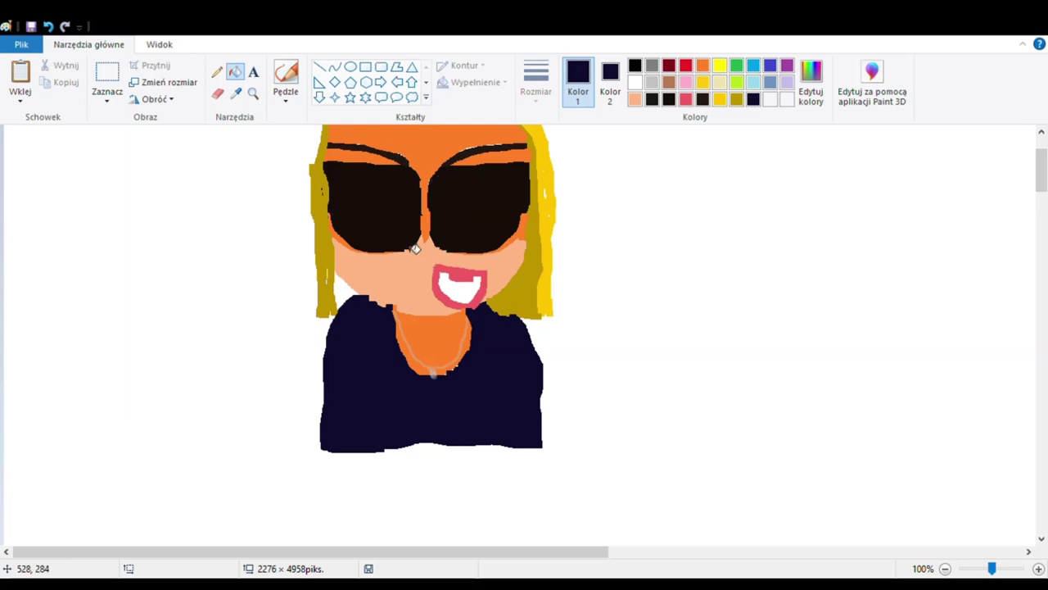
- Paint short black fold lines with the brush on both shoulders of the navy top
click(608, 82)
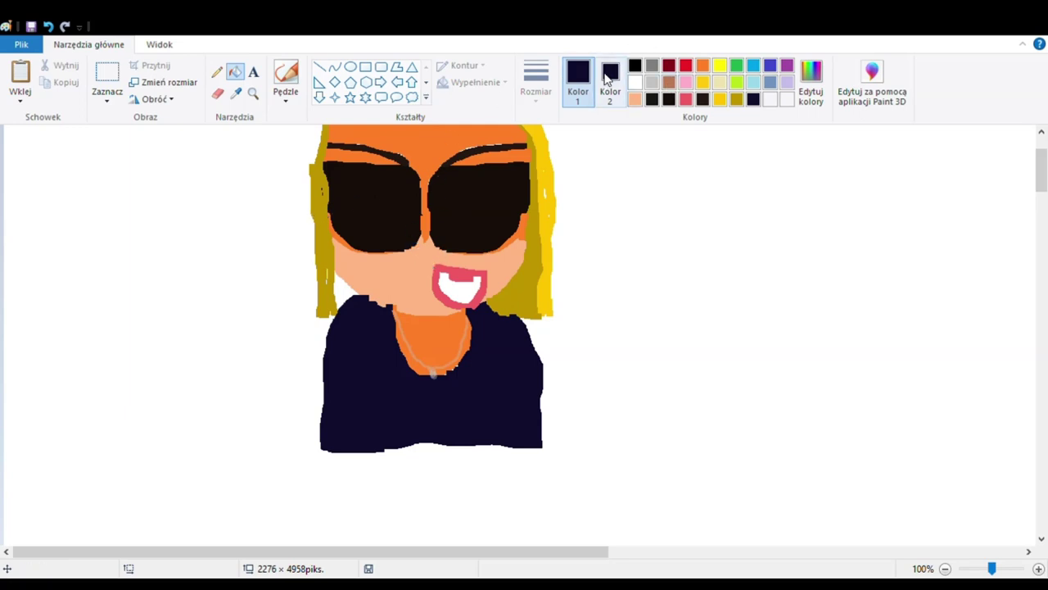
click(578, 82)
click(636, 67)
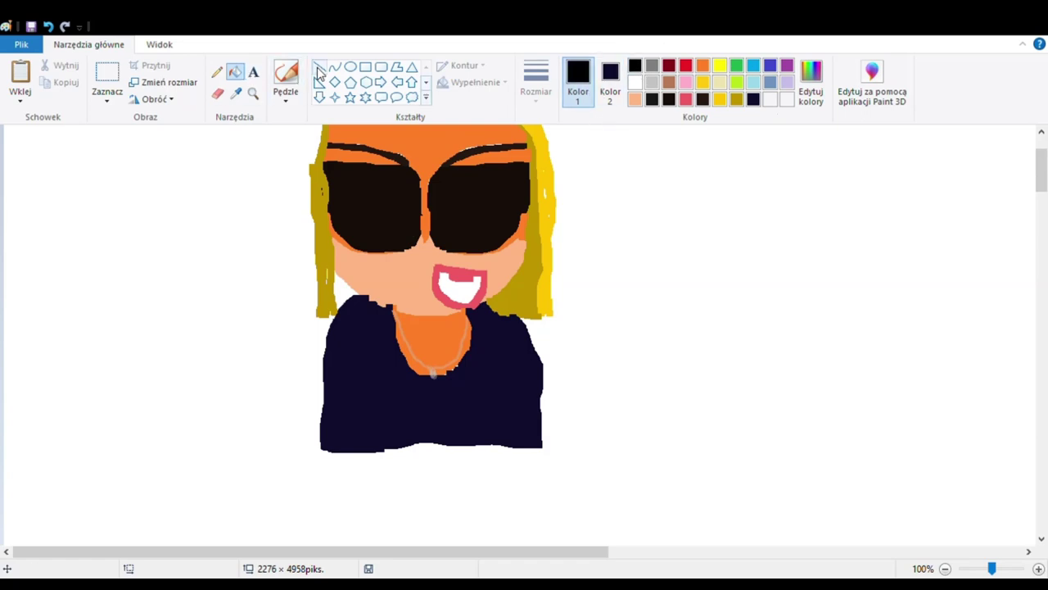
click(287, 74)
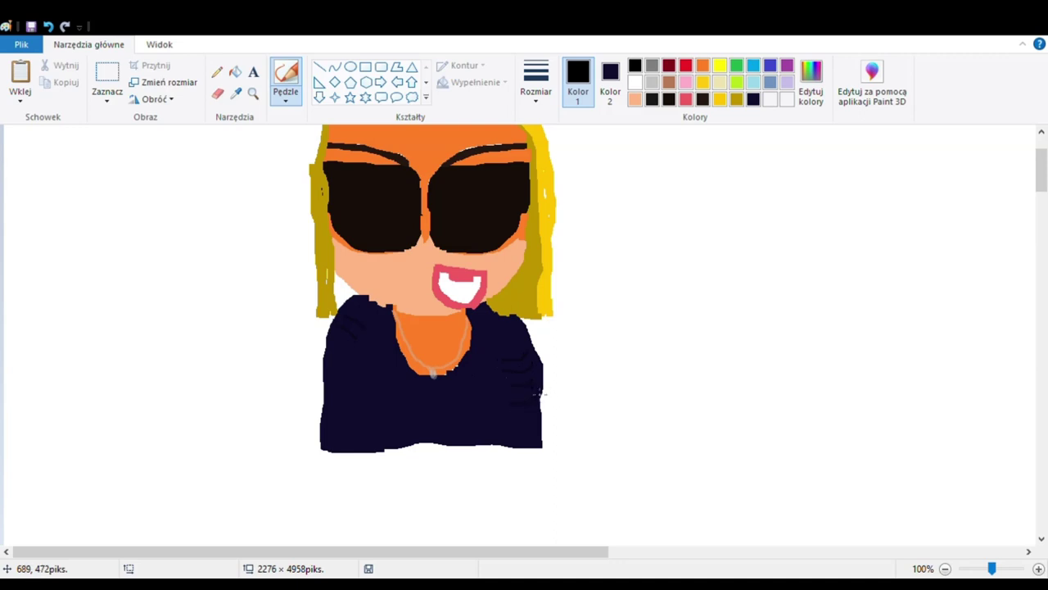
scroll(391, 237, up, 3)
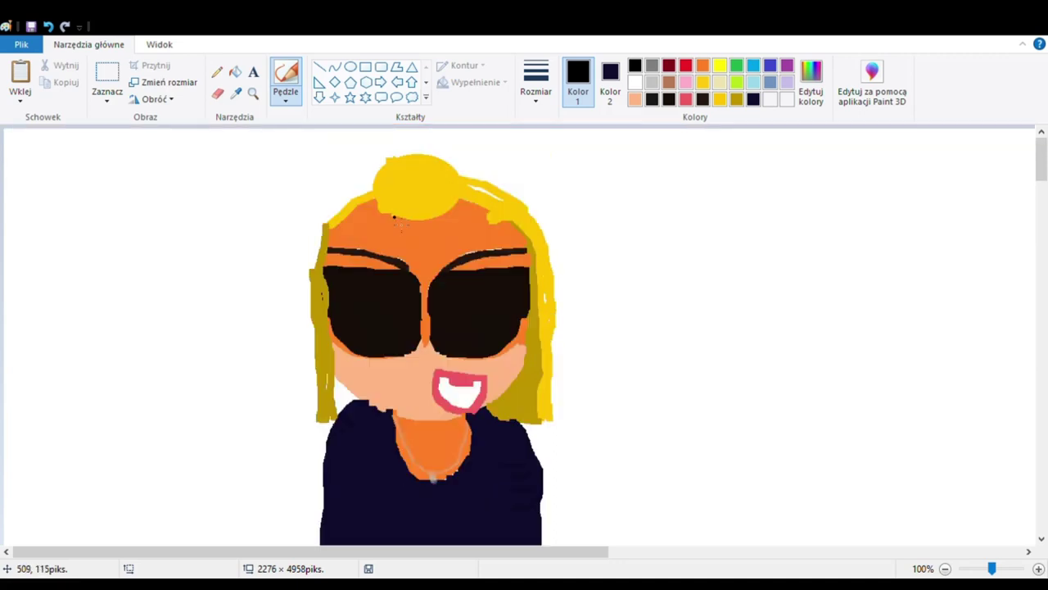
mouse_move(391, 236)
mouse_down()
mouse_move(423, 262)
mouse_move(479, 234)
mouse_up()
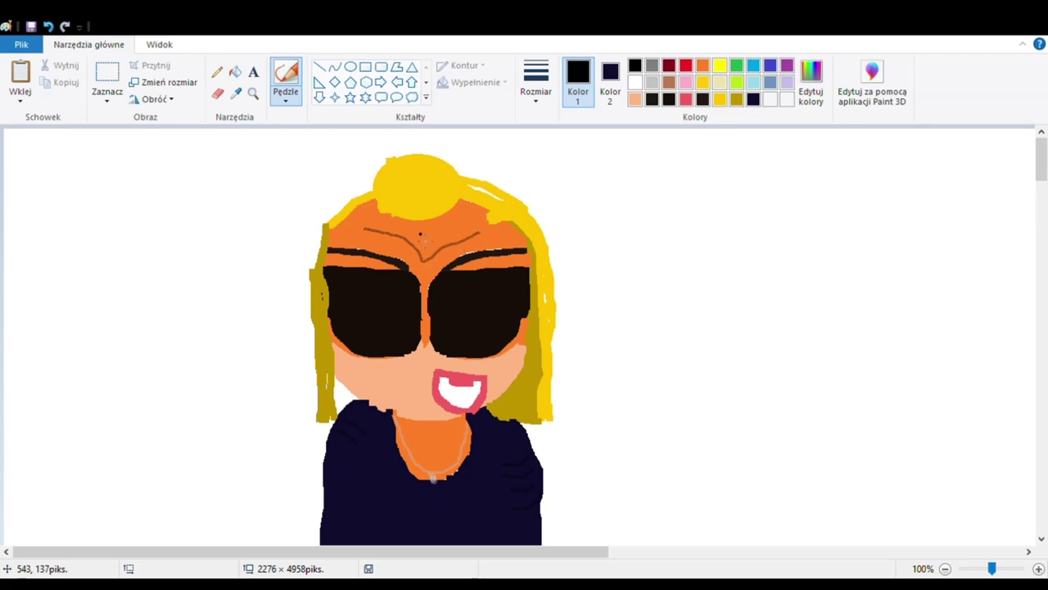
click(48, 26)
click(48, 26)
scroll(383, 209, down, 3)
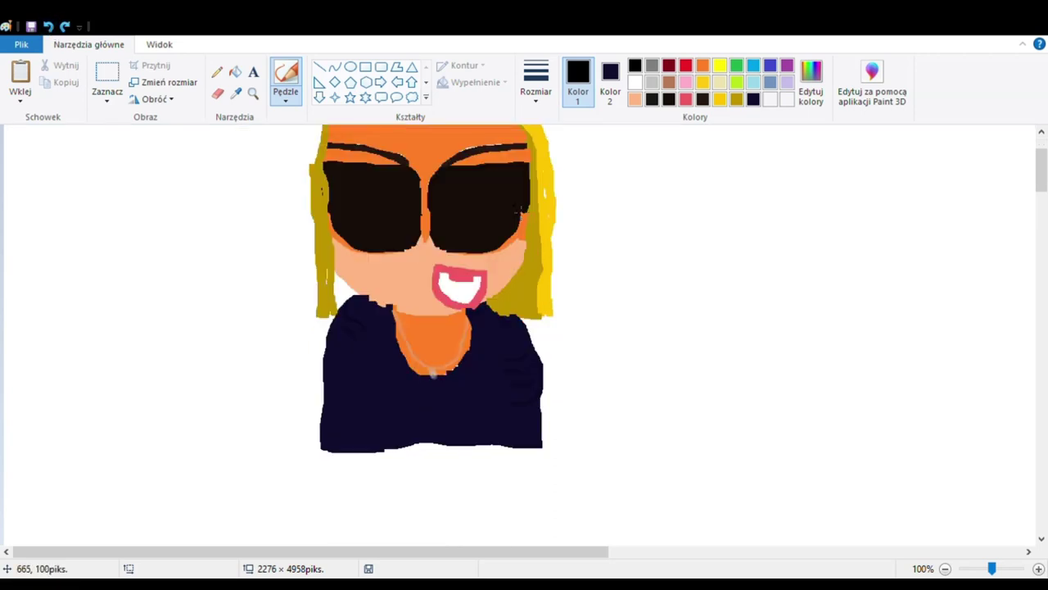
- Fill the white gap between the left hair strand, the cheek and the shoulder with dark yellow
scroll(389, 205, up, 3)
scroll(434, 164, down, 3)
click(736, 99)
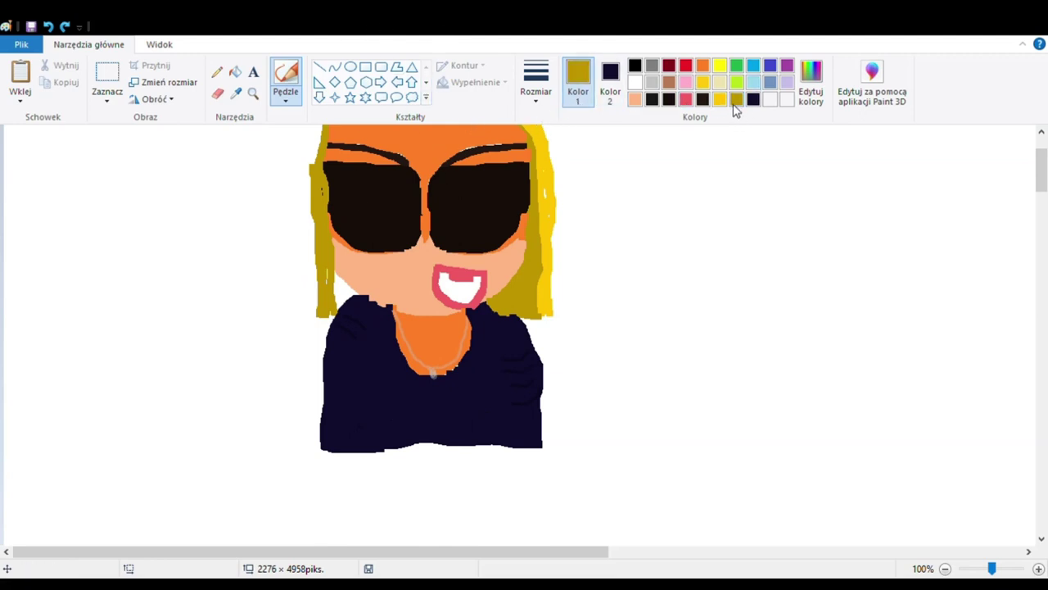
click(236, 72)
scroll(364, 301, up, 3)
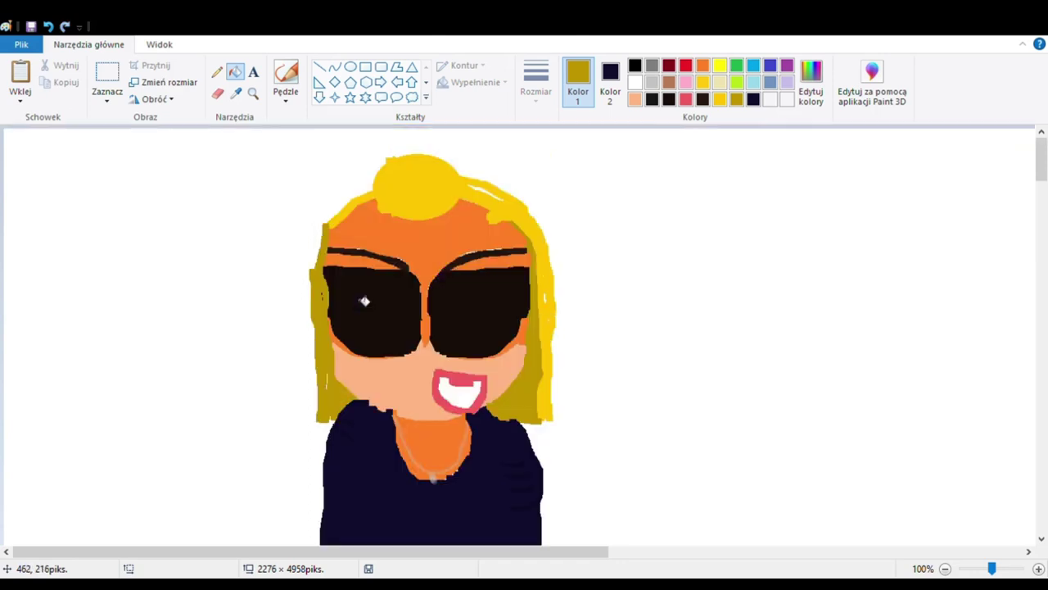
scroll(355, 339, down, 3)
scroll(468, 292, up, 3)
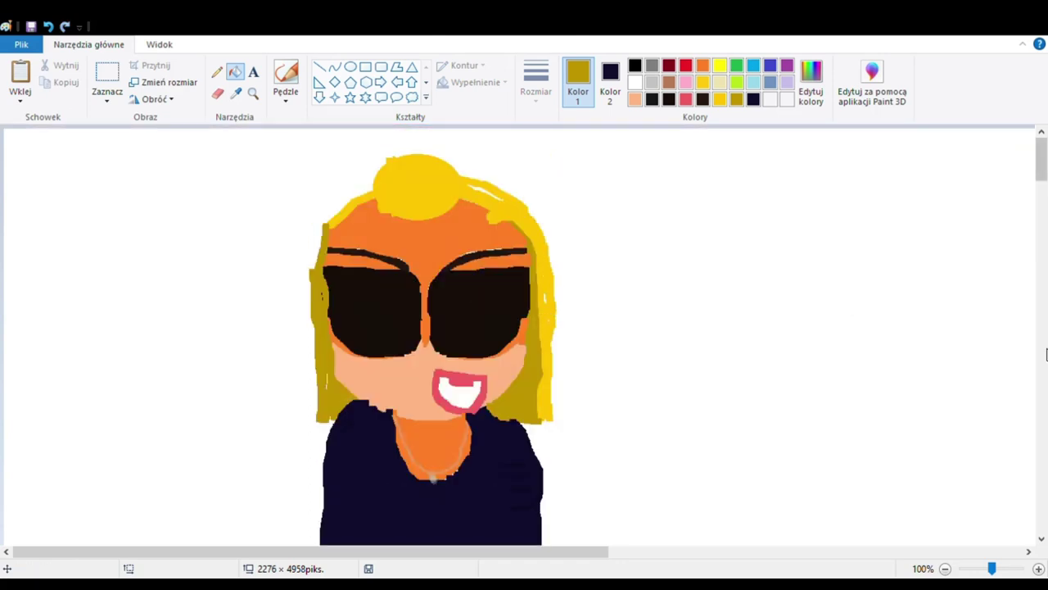
- Handwrite "000000,1" in black with the brush to the right of the character's head
scroll(959, 192, down, 1)
click(634, 66)
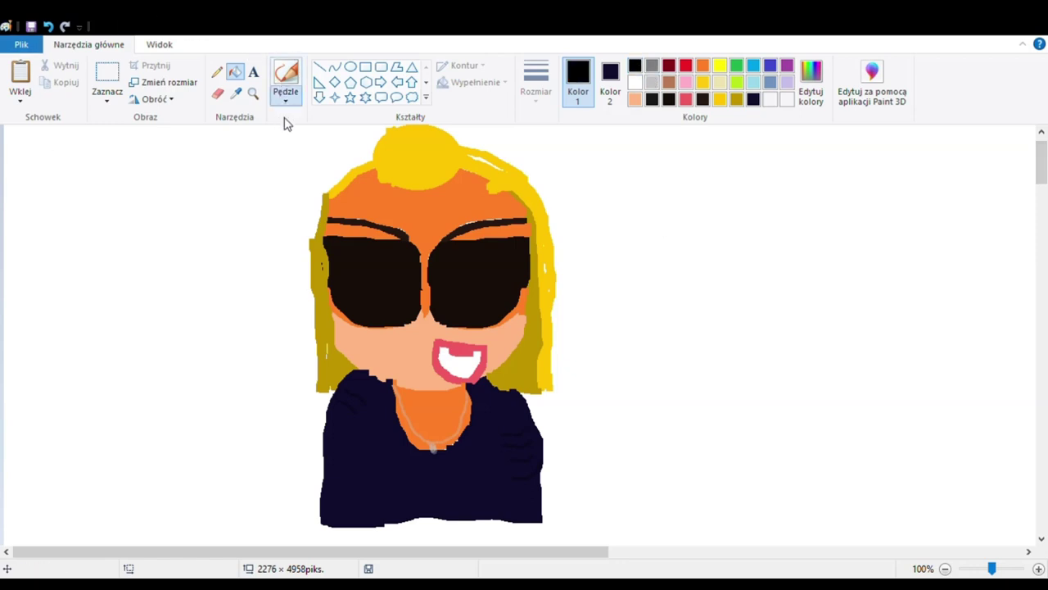
click(285, 79)
mouse_move(620, 193)
mouse_down()
mouse_move(595, 257)
mouse_move(618, 269)
mouse_move(631, 233)
mouse_move(622, 199)
mouse_move(638, 260)
mouse_move(649, 263)
mouse_move(669, 227)
mouse_move(669, 198)
mouse_move(686, 264)
mouse_move(704, 254)
mouse_move(690, 207)
mouse_move(675, 197)
mouse_move(708, 221)
mouse_move(707, 257)
mouse_move(723, 260)
mouse_move(721, 215)
mouse_move(750, 255)
mouse_move(759, 223)
mouse_move(769, 256)
mouse_move(788, 219)
mouse_up()
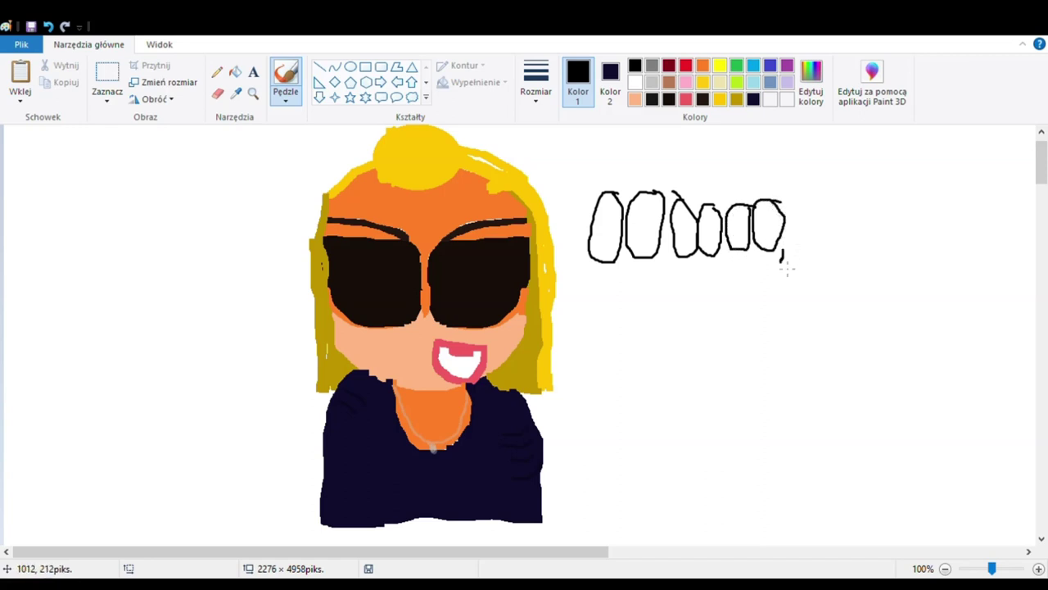
drag(783, 260, 781, 268)
mouse_move(794, 215)
mouse_down()
mouse_move(811, 226)
mouse_move(812, 259)
mouse_up()
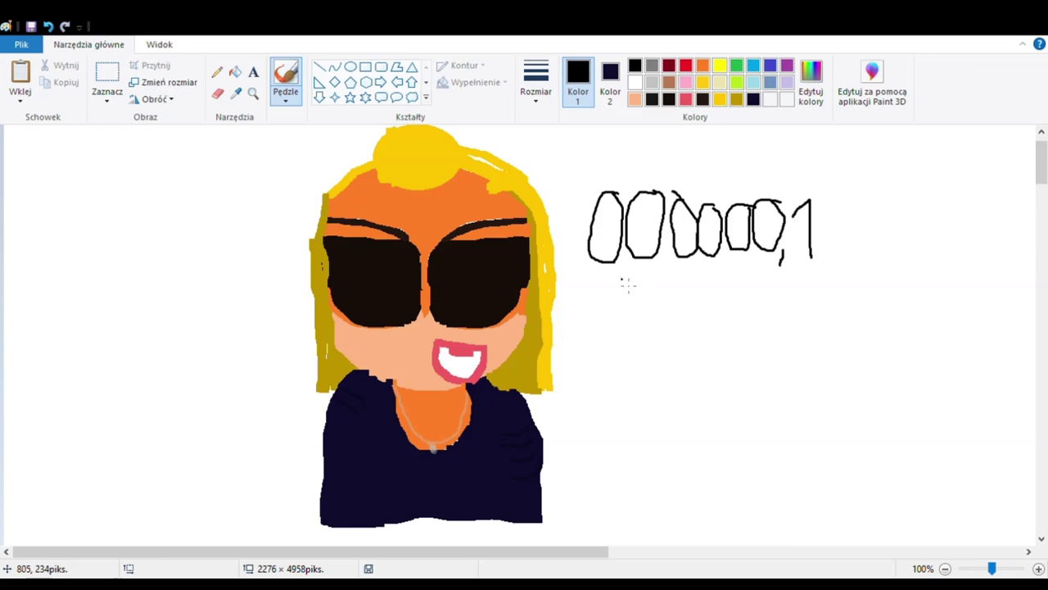
- Handwrite "SKIN" in black below the number beside the character
drag(612, 280, 596, 336)
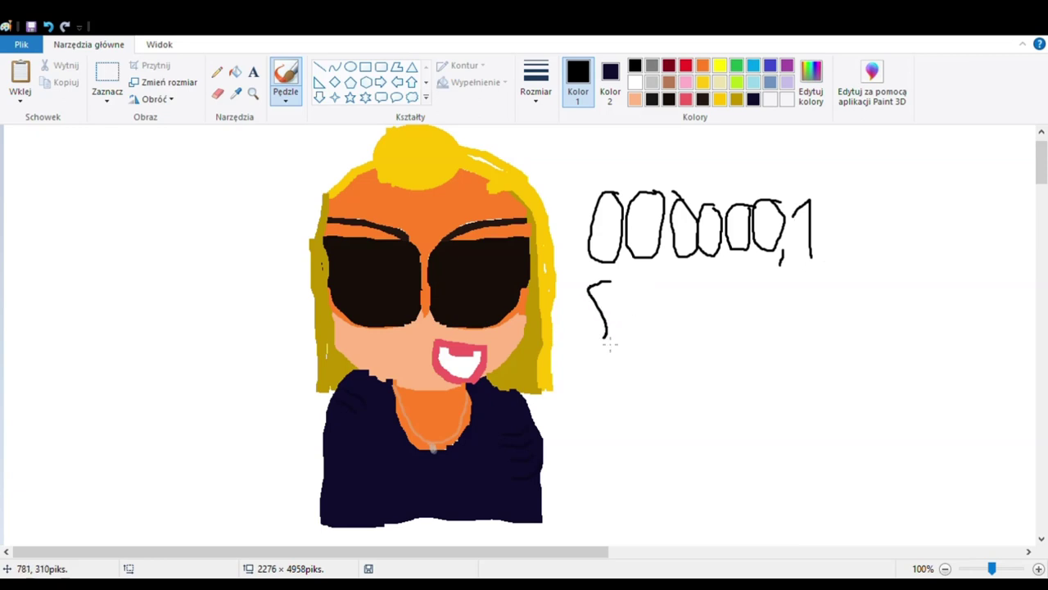
drag(626, 276, 628, 344)
mouse_move(647, 302)
mouse_down()
mouse_move(645, 289)
mouse_move(659, 341)
mouse_move(690, 272)
mouse_move(709, 336)
mouse_move(718, 268)
mouse_up()
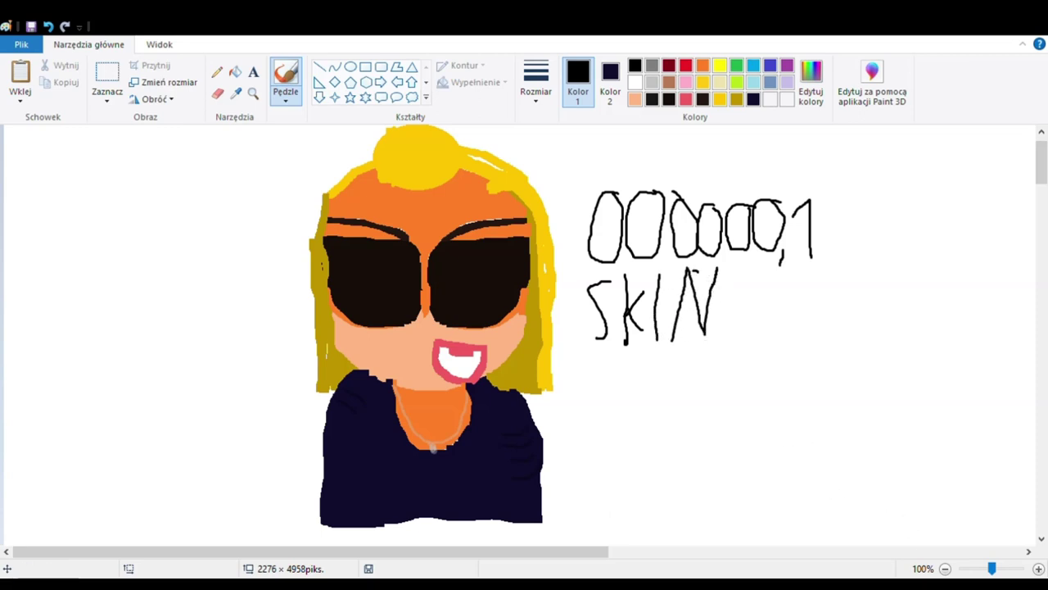
- Handwrite "LOOKS PERFECT!" in black on two lines to the left of the character
click(945, 569)
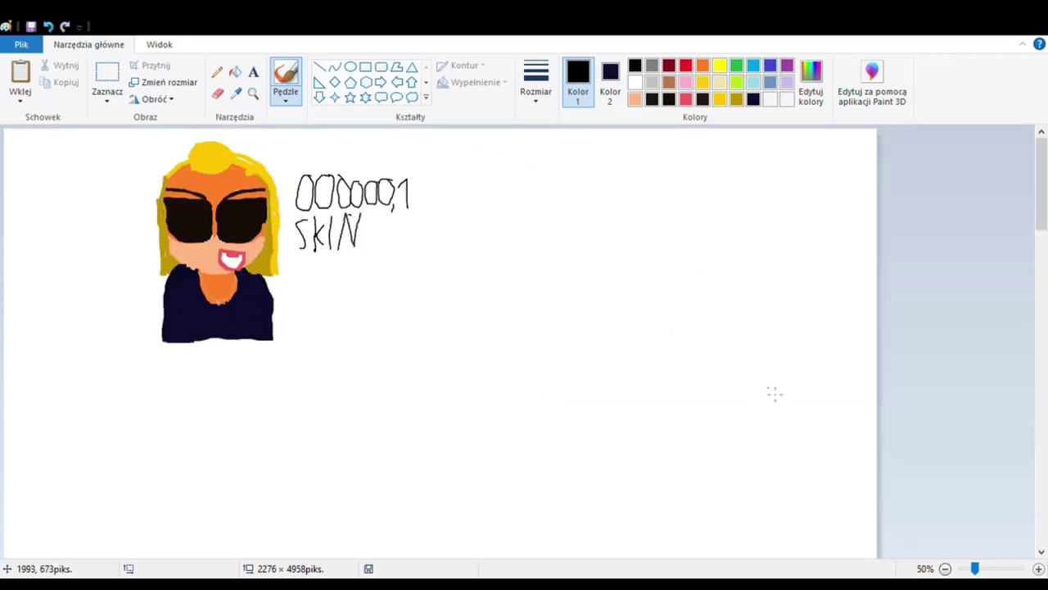
mouse_move(15, 256)
mouse_down()
mouse_move(35, 286)
mouse_move(50, 280)
mouse_up()
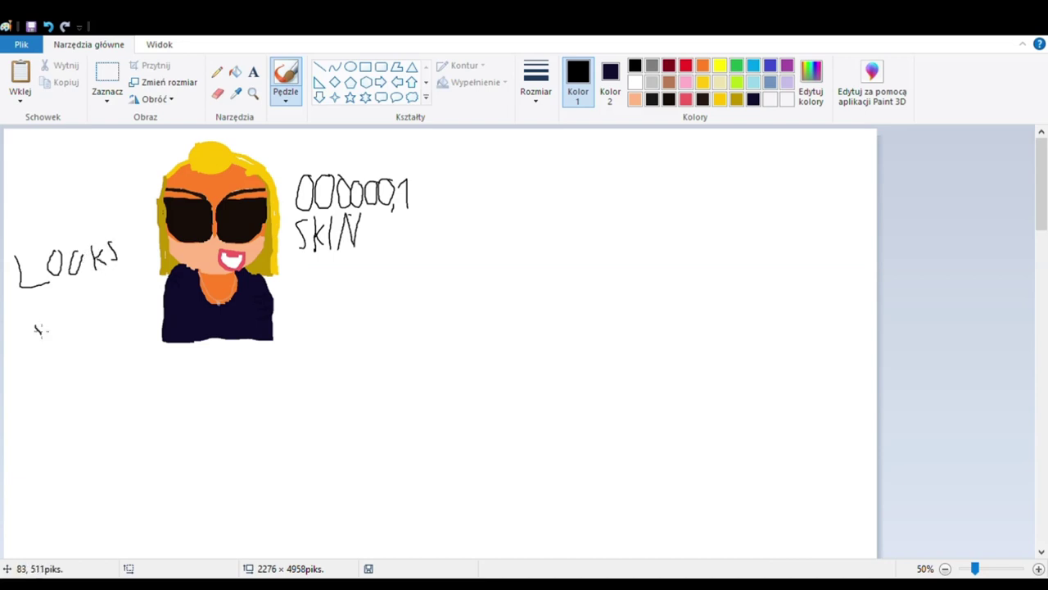
drag(37, 330, 49, 321)
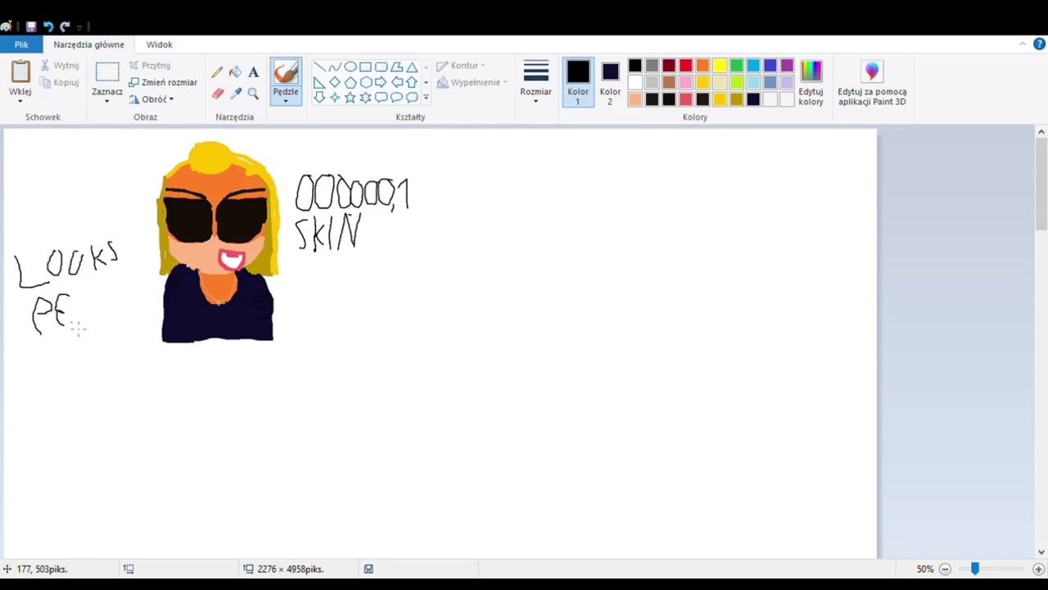
mouse_move(87, 298)
mouse_down()
mouse_move(137, 286)
mouse_move(132, 310)
mouse_up()
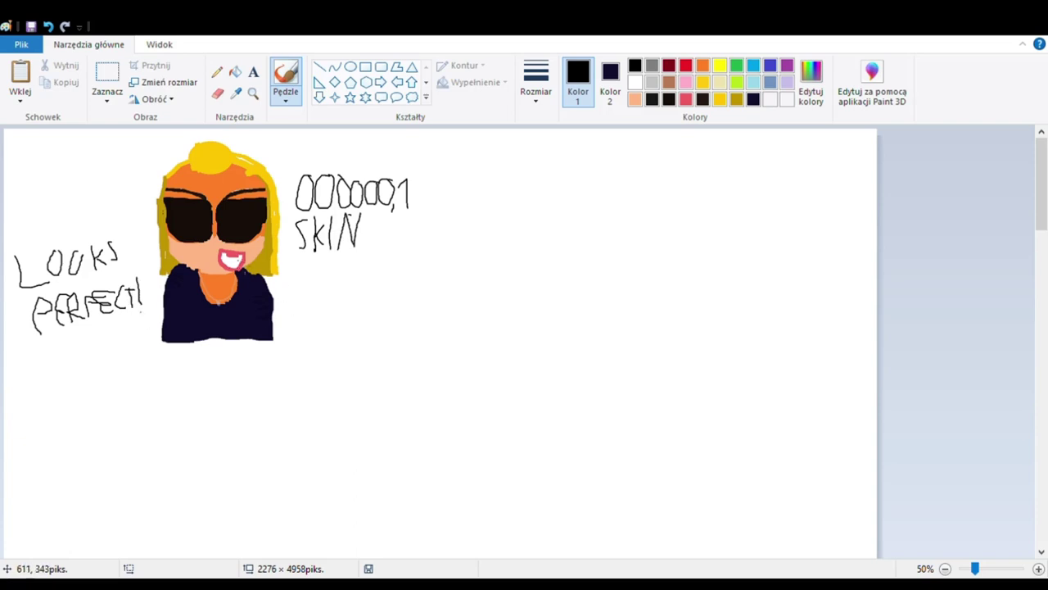
- Examine the character's face up close, especially the dark eye shapes and the narrow orange strip between them, at up to 700% magnification
click(1039, 569)
click(1039, 568)
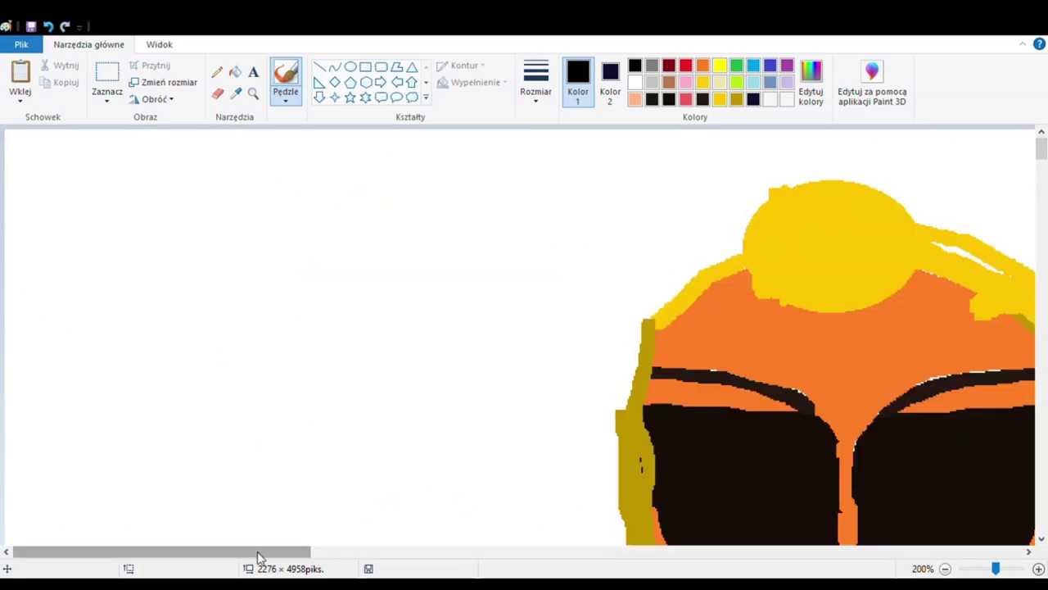
drag(259, 555, 386, 564)
scroll(354, 460, down, 3)
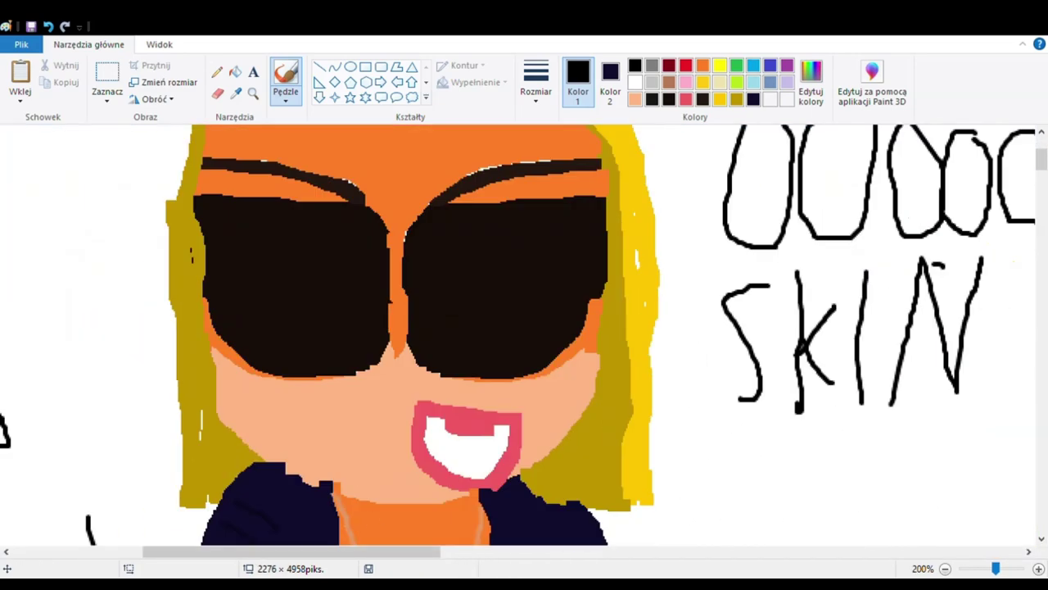
click(1038, 569)
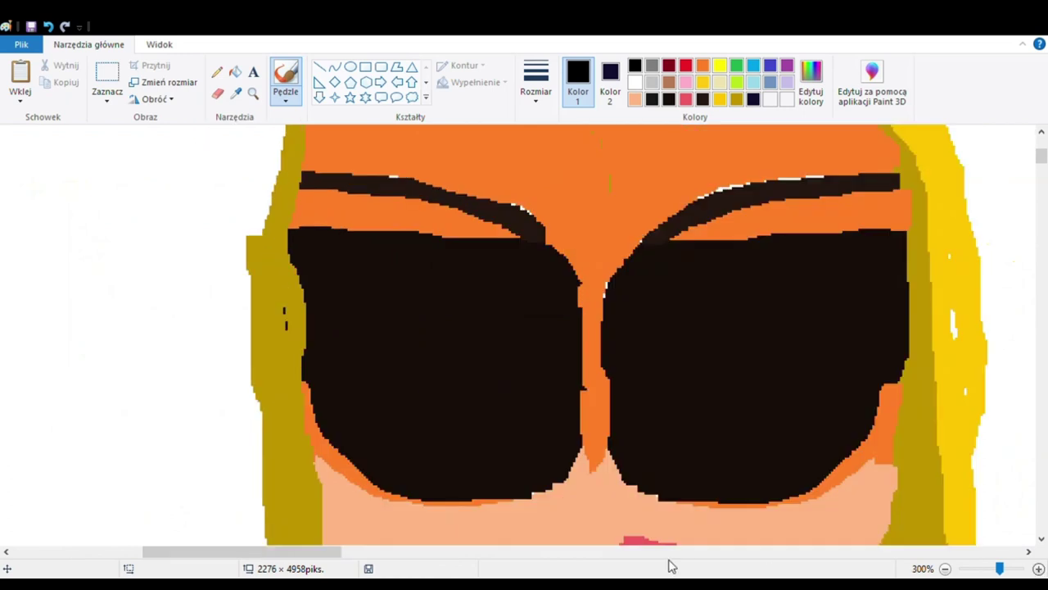
drag(281, 563, 315, 532)
click(1038, 568)
scroll(341, 492, down, 3)
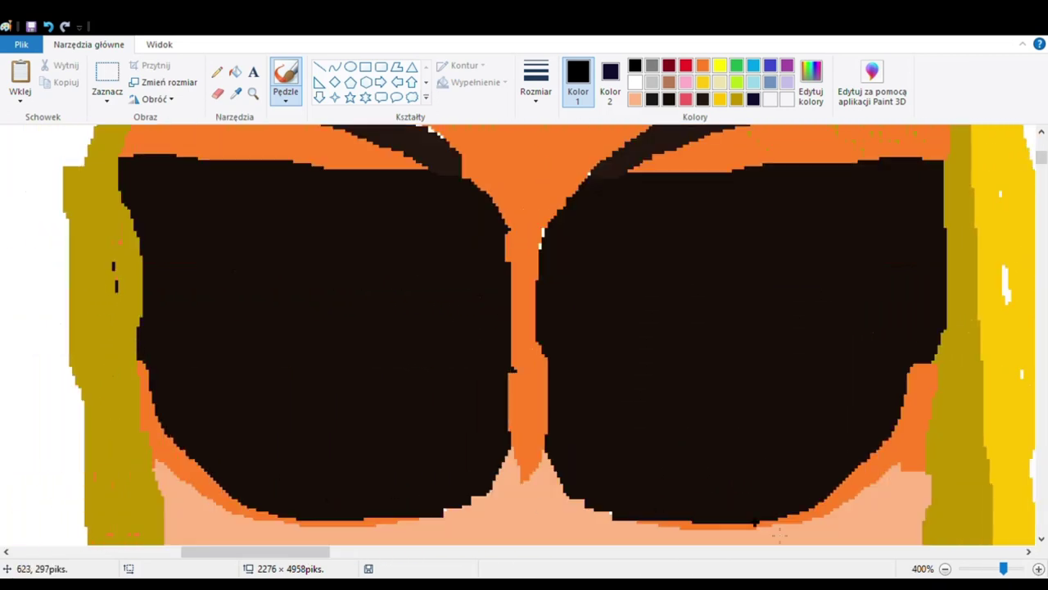
click(1038, 569)
mouse_move(286, 547)
mouse_down()
mouse_move(328, 552)
mouse_move(290, 550)
mouse_up()
mouse_move(1043, 167)
mouse_down()
mouse_move(1040, 190)
mouse_move(1039, 160)
mouse_up()
click(1038, 571)
click(1038, 571)
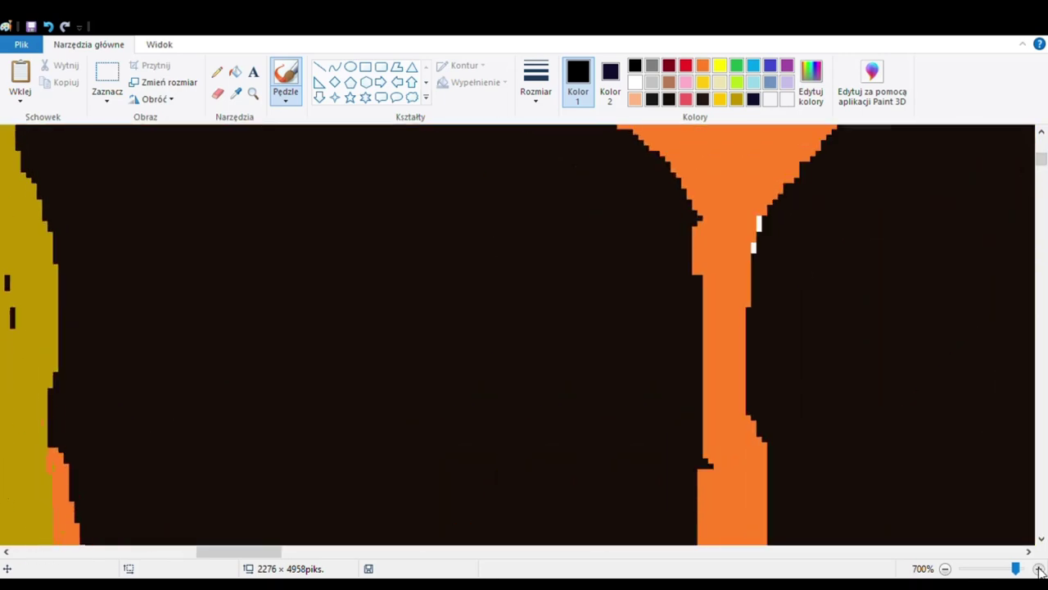
click(1038, 571)
- Review the character together with the handwritten captions on both sides at 100% magnification
drag(1015, 567, 992, 568)
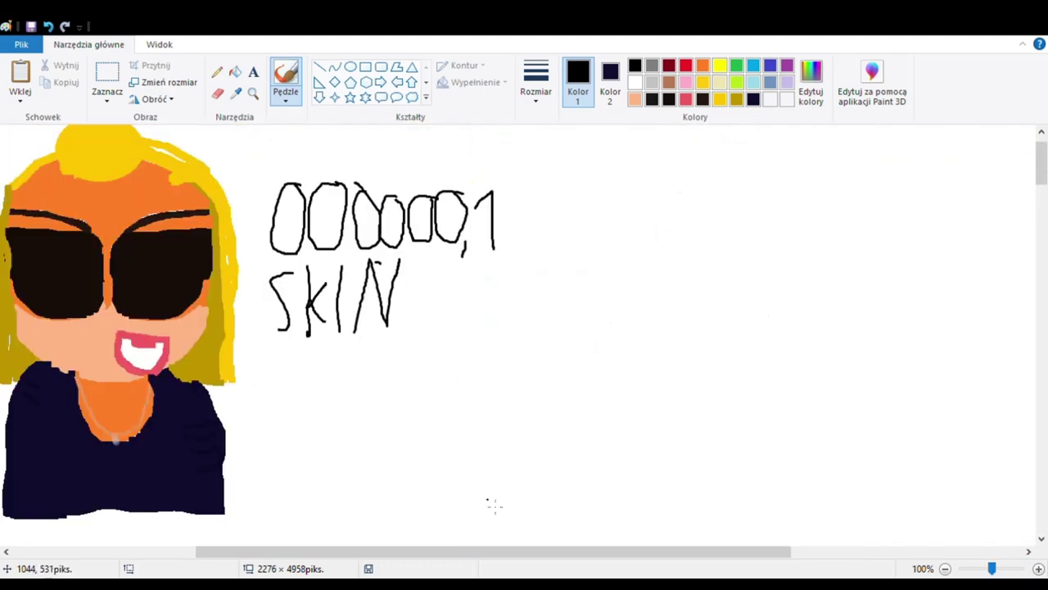
drag(494, 554, 308, 528)
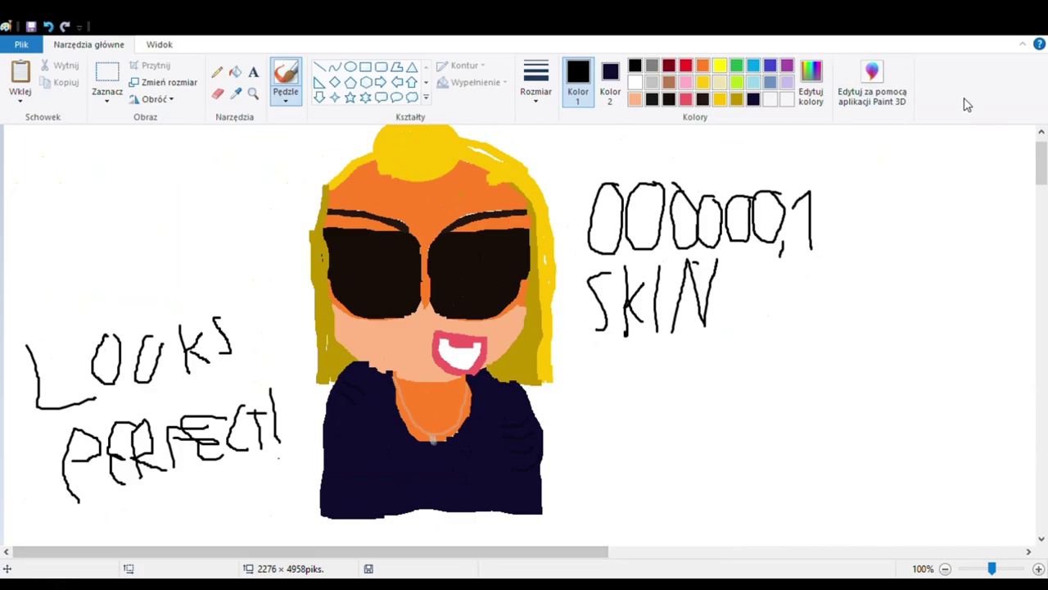